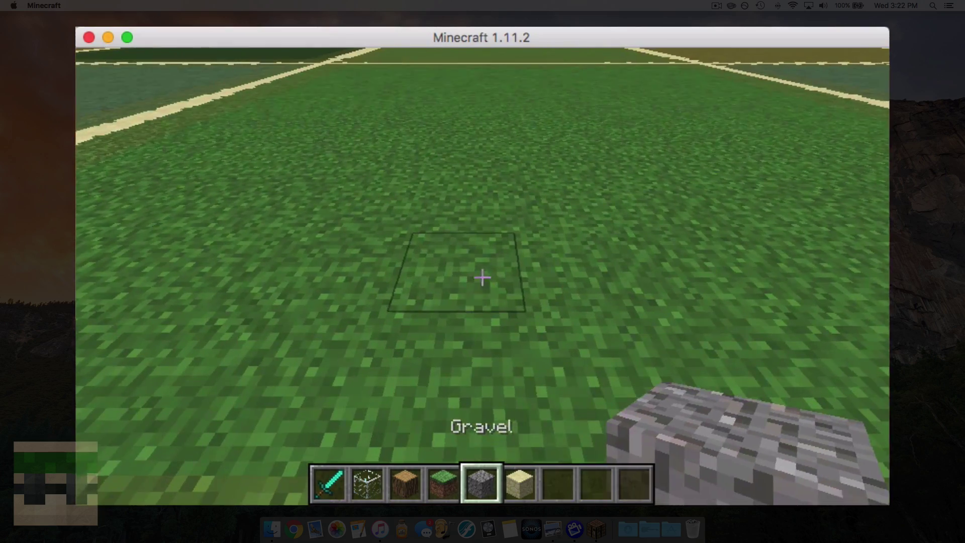
- Place seven gravel blocks on the grass field to form a small gravel patch
right_click(482, 277)
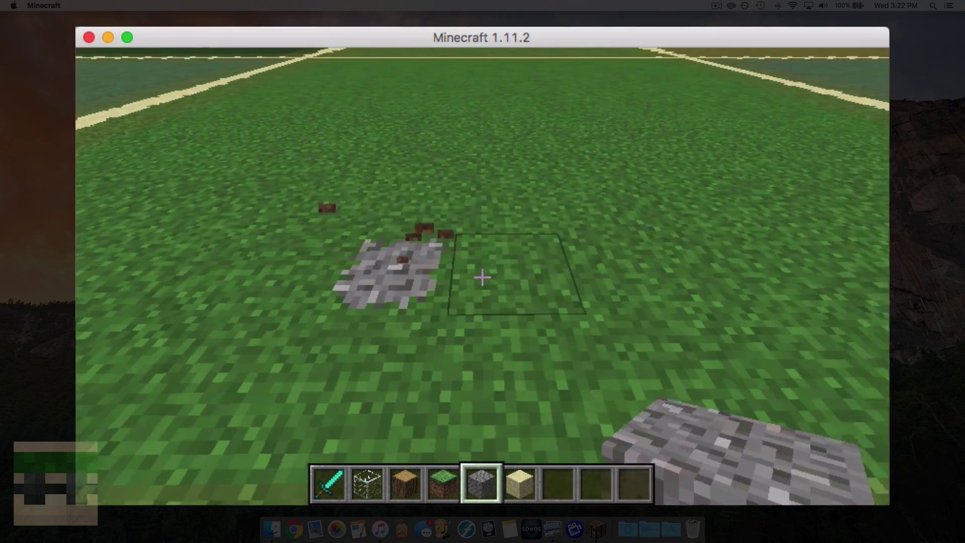
right_click(482, 277)
right_click(483, 277)
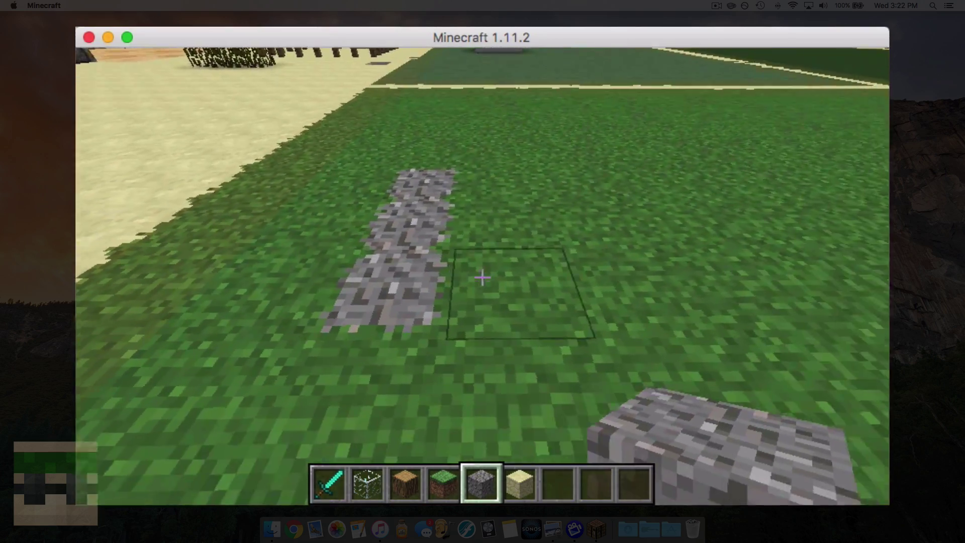
right_click(482, 277)
right_click(482, 277)
right_click(483, 277)
right_click(482, 277)
- Switch to oak wood, break the grass block ahead, and walk to the Top sign wall
key(3)
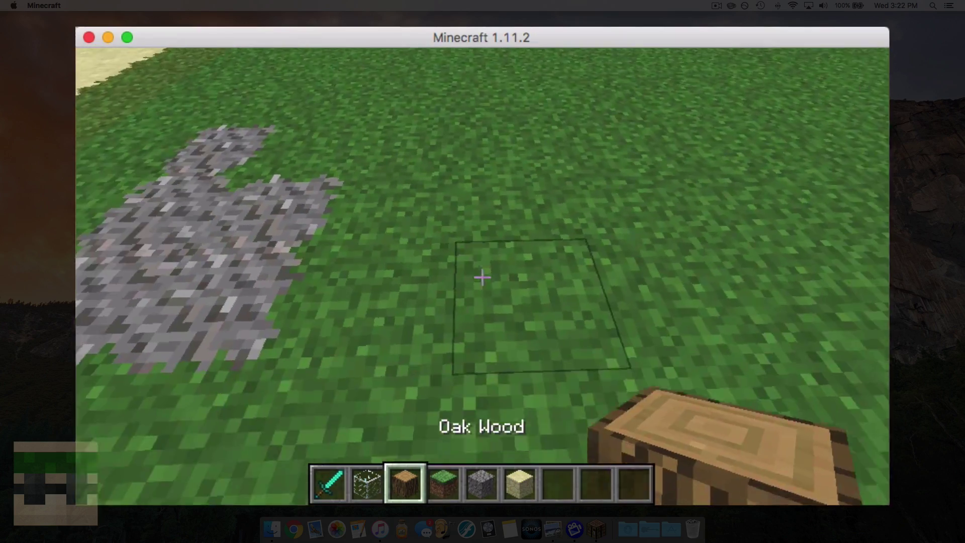
click(482, 277)
right_click(483, 277)
right_click(482, 277)
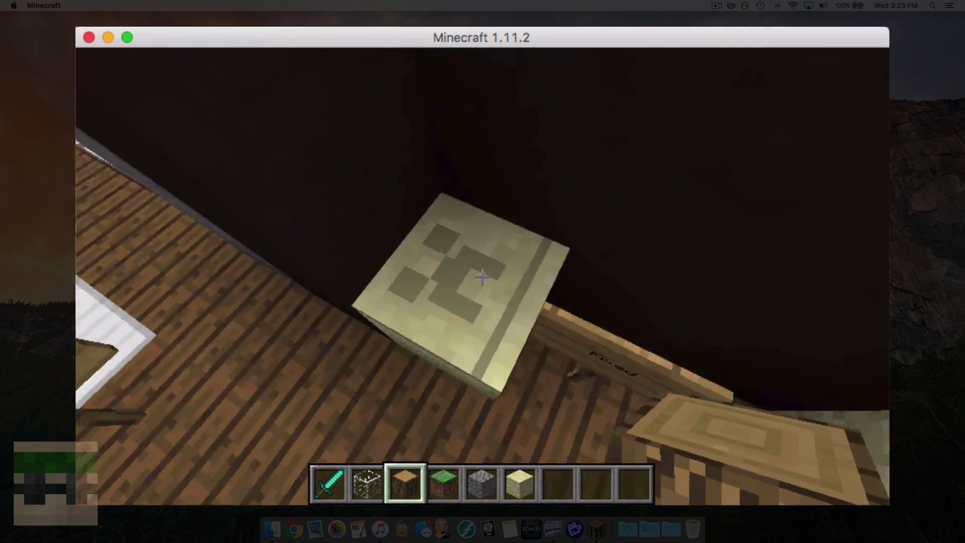
key(s)
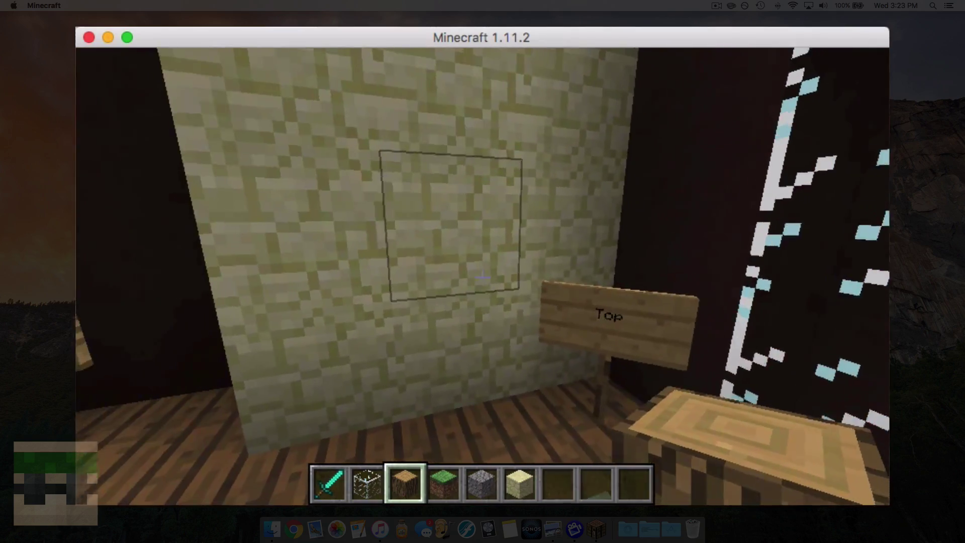
key(w)
key(7)
- Fly up and back down by the sandstone wall and break one block out of it
key(s)
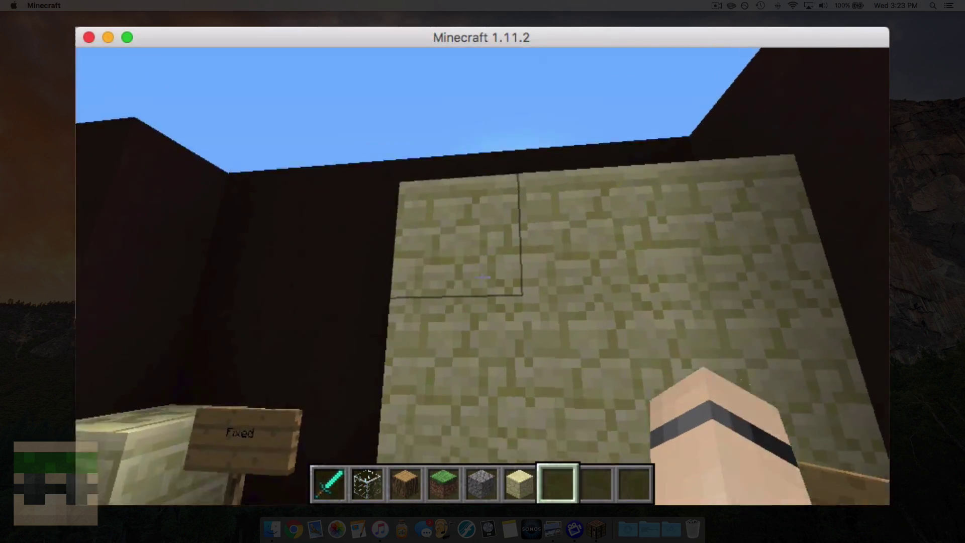
key(s)
key(space)
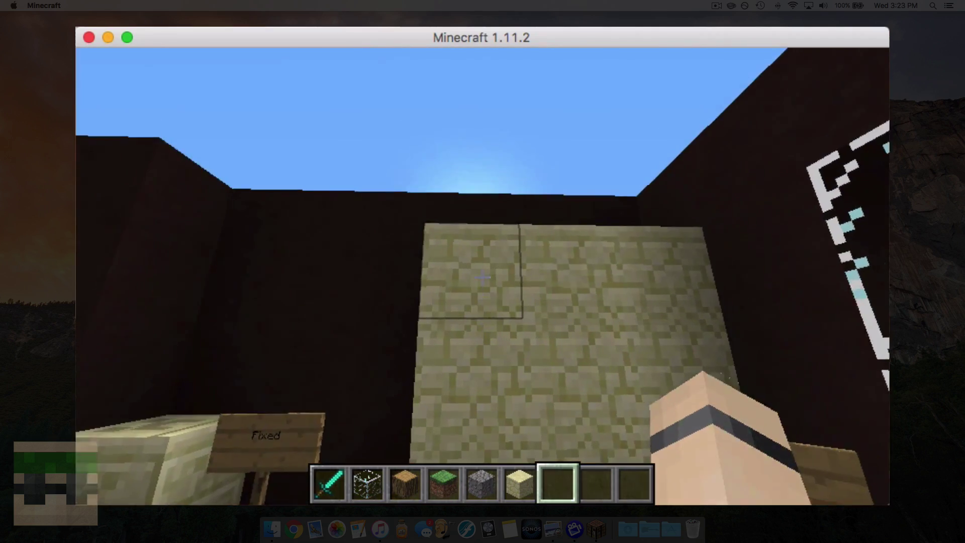
key(shift)
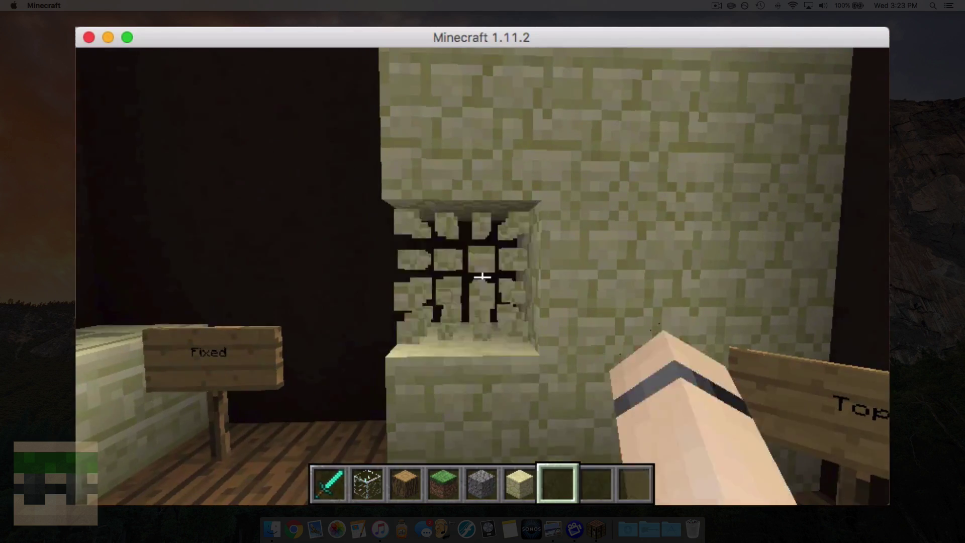
click(483, 276)
key(s)
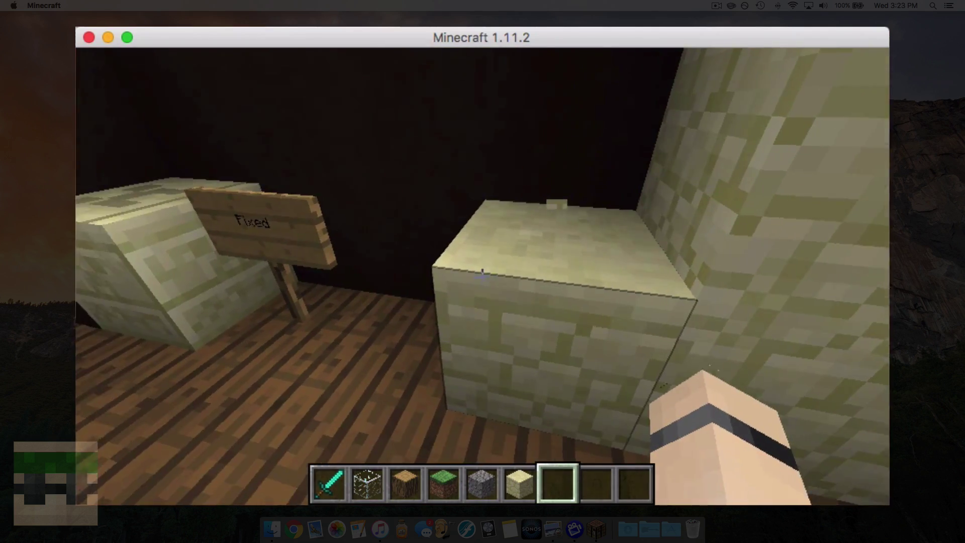
key(6)
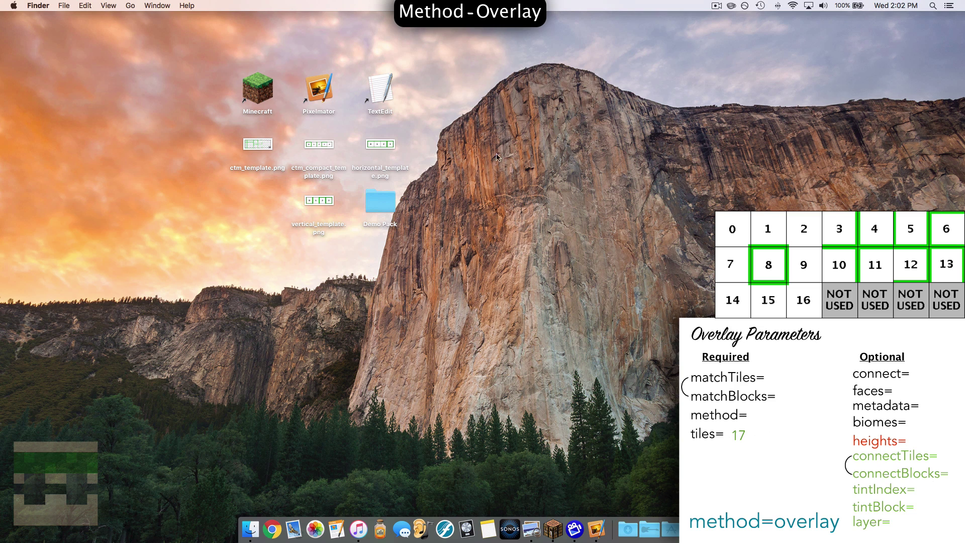
- Open Demo Pack > assets > minecraft > textures > blocks in Finder
double_click(382, 207)
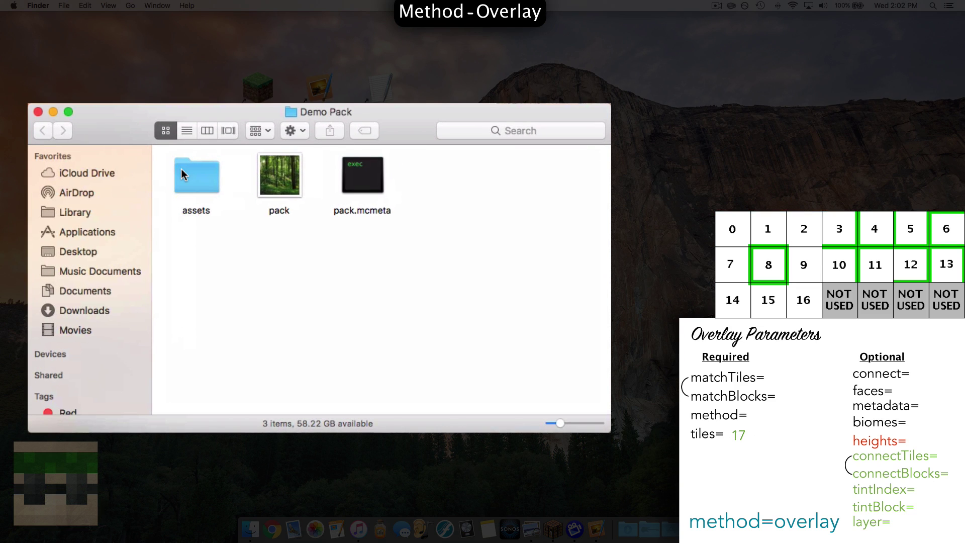
double_click(180, 169)
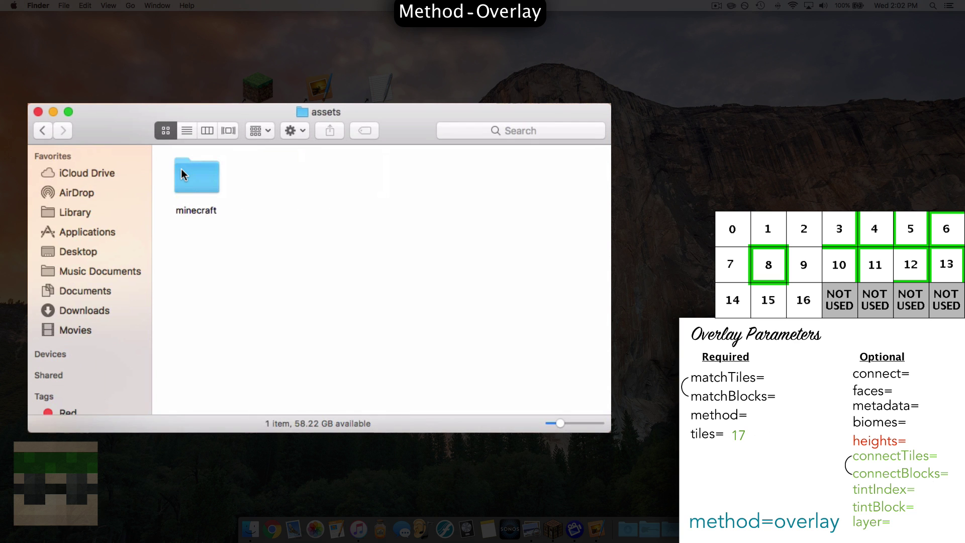
double_click(204, 182)
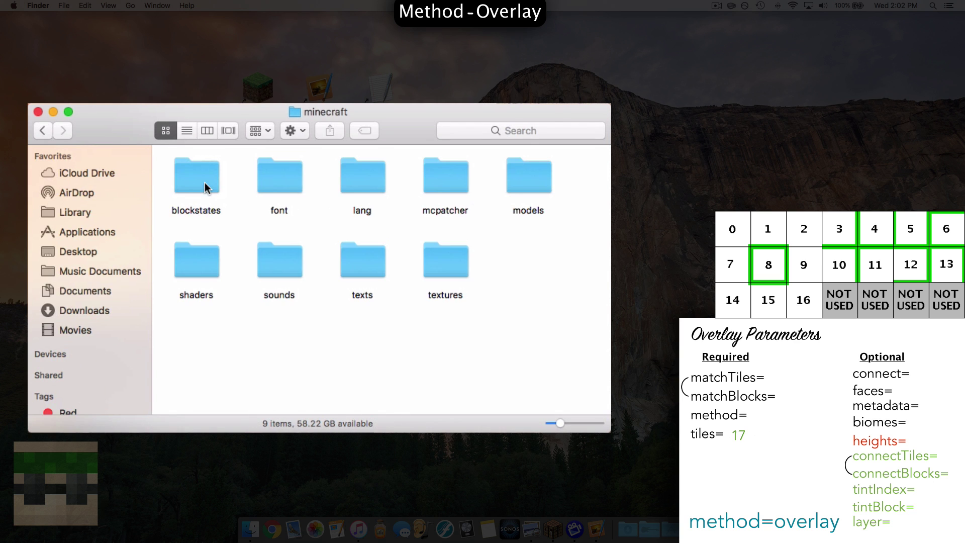
click(451, 266)
double_click(451, 266)
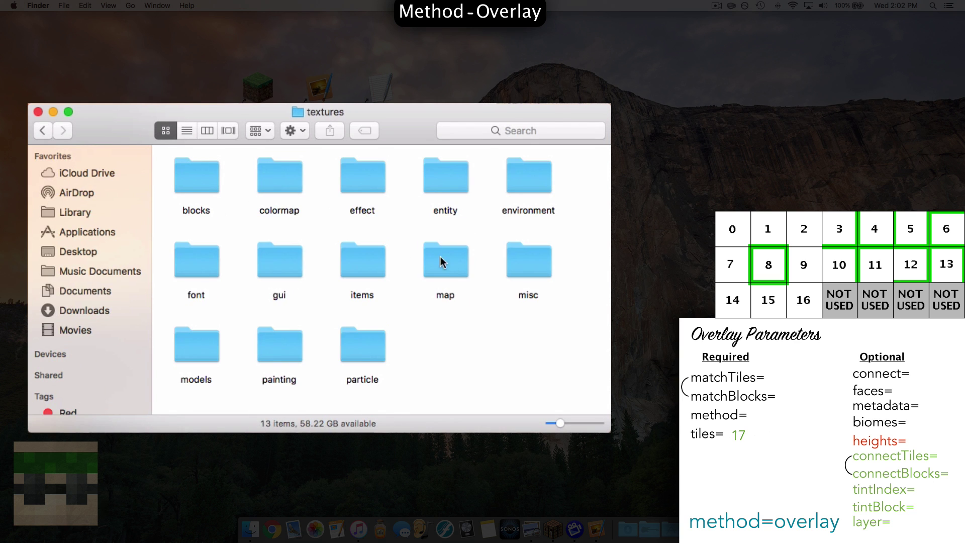
double_click(192, 182)
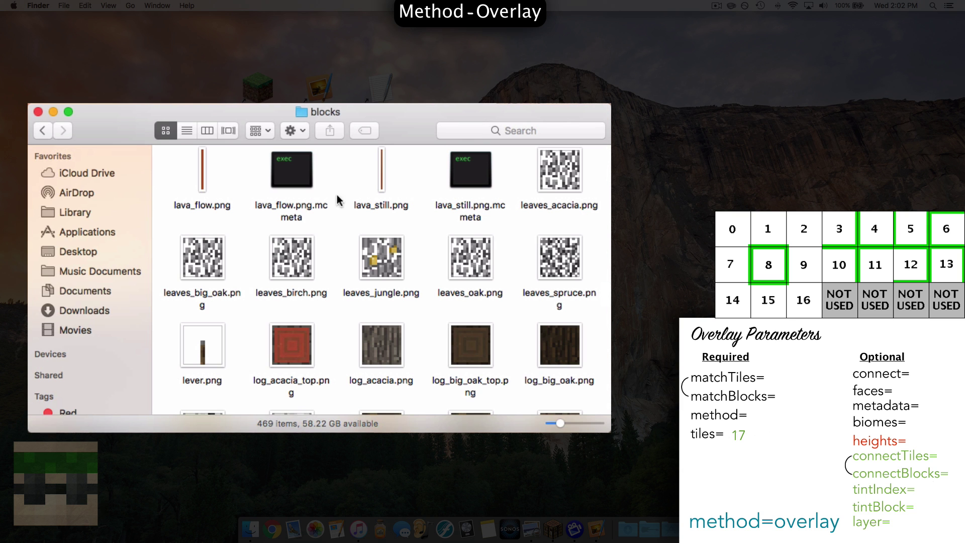
- Paste a copy of leaves_oak.png onto the desktop and close the blocks window
scroll(261, 216, up, 2)
scroll(484, 257, down, 2)
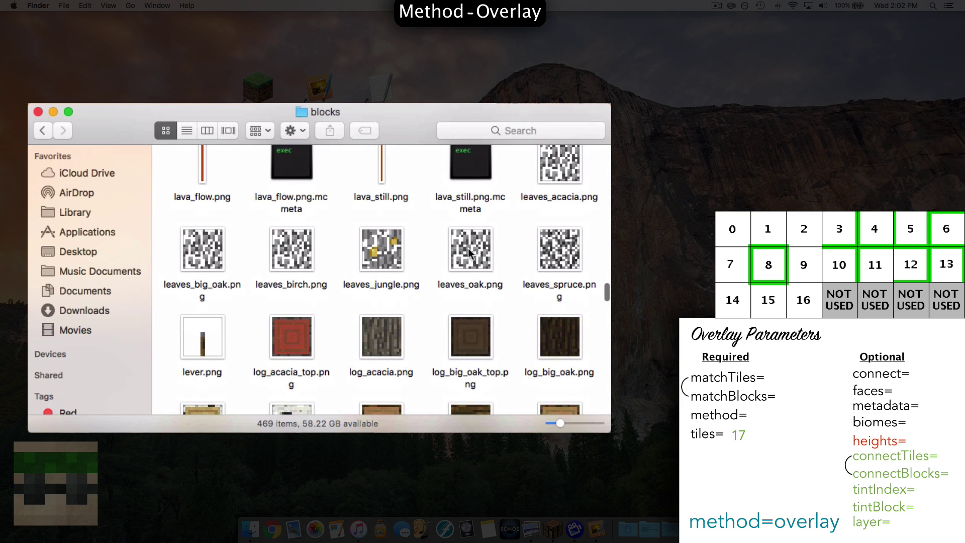
click(468, 248)
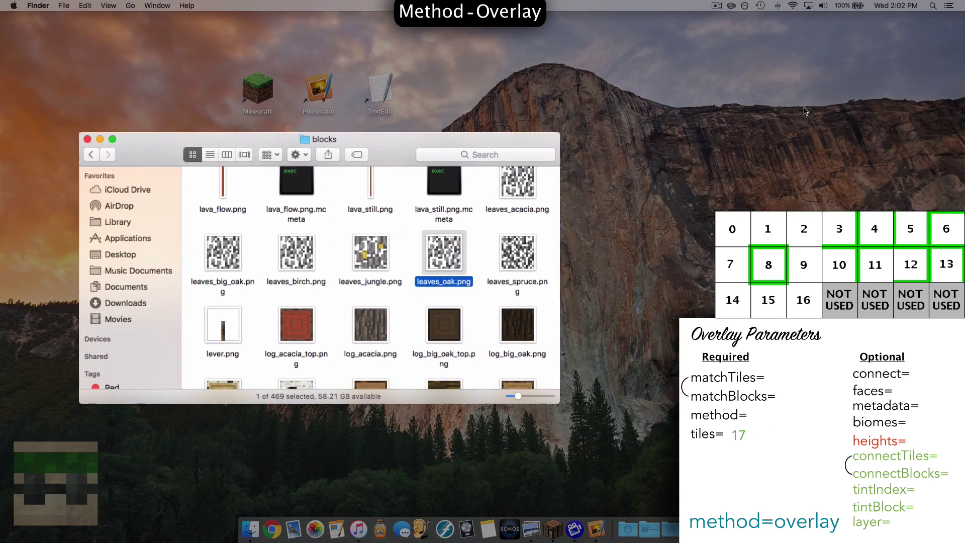
right_click(806, 109)
click(832, 144)
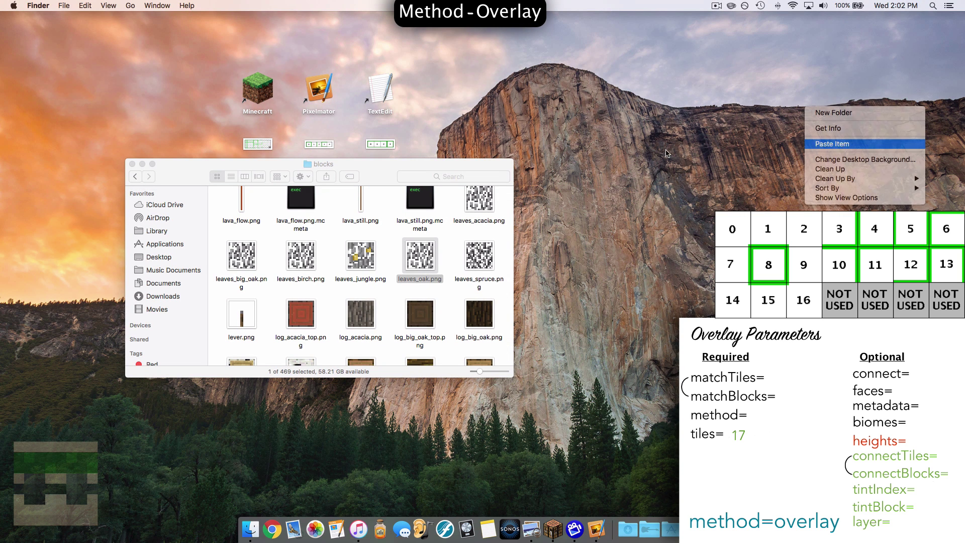
click(133, 165)
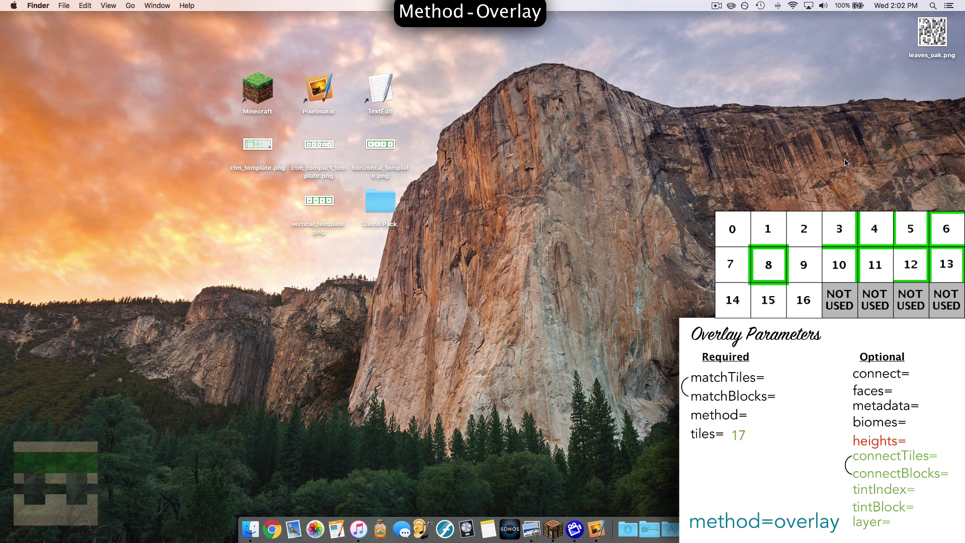
right_click(934, 38)
- Open leaves_oak.png in Pixelmator and zoom it to fill an enlarged window
mouse_move(918, 52)
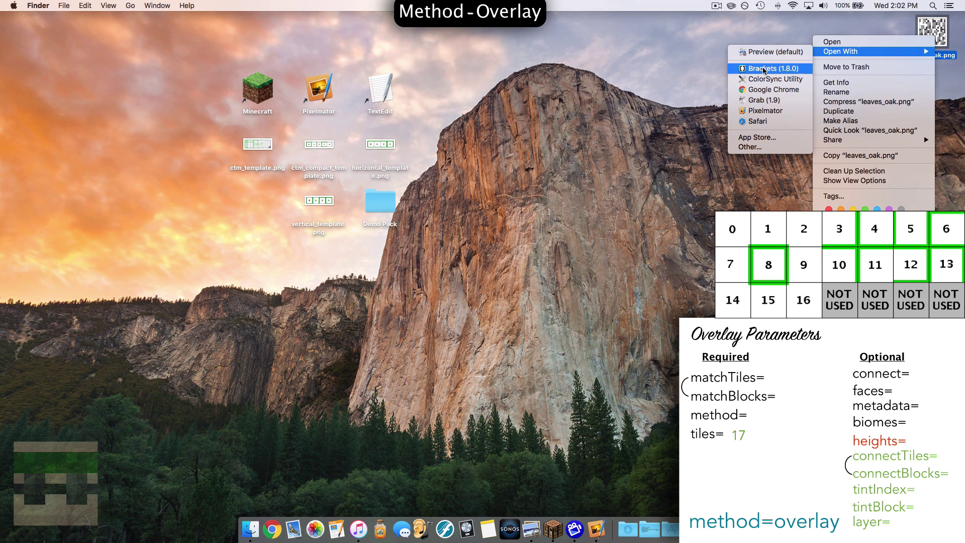
click(759, 110)
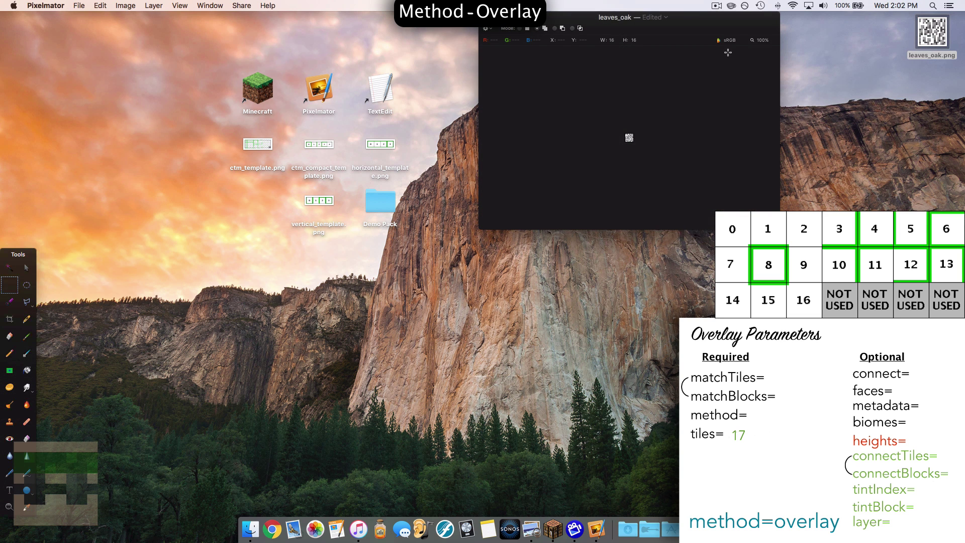
click(9, 506)
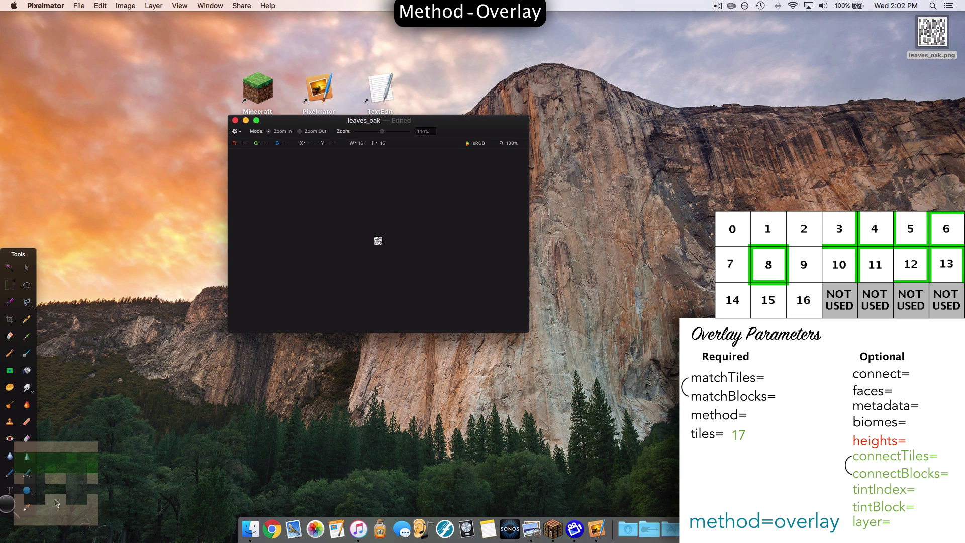
key(cmd+0)
drag(539, 330, 601, 396)
- Marquee-select a small rectangle over the texture's bottom-right corner pixels
drag(457, 120, 317, 58)
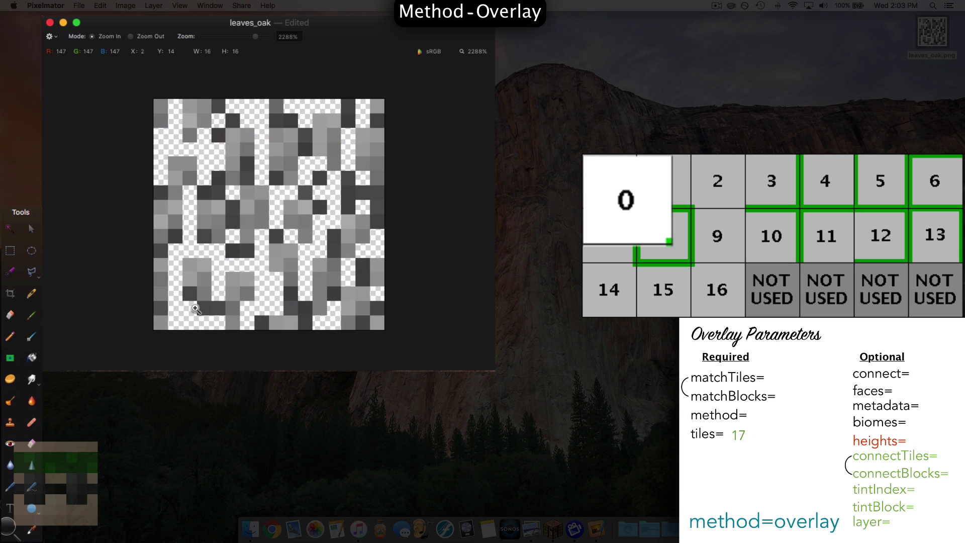
click(5, 255)
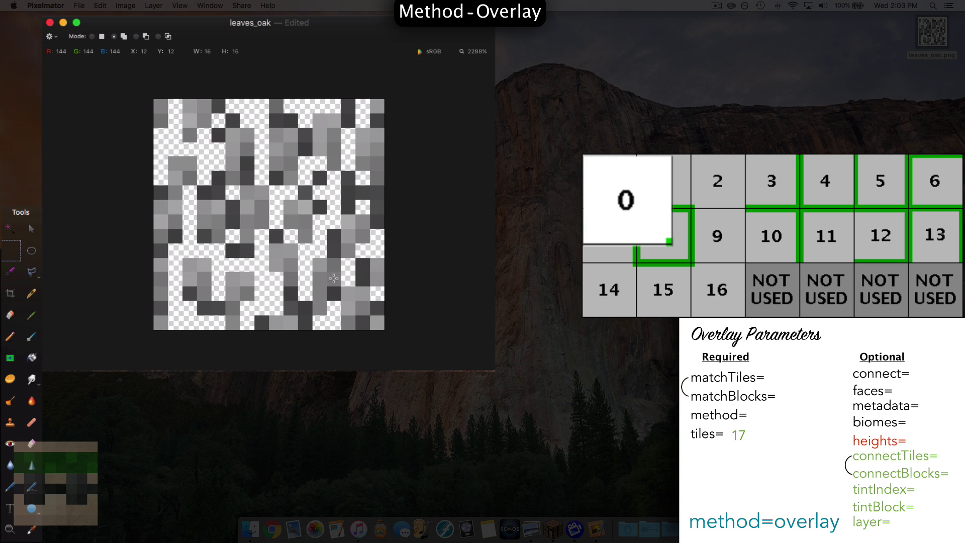
drag(330, 275, 370, 336)
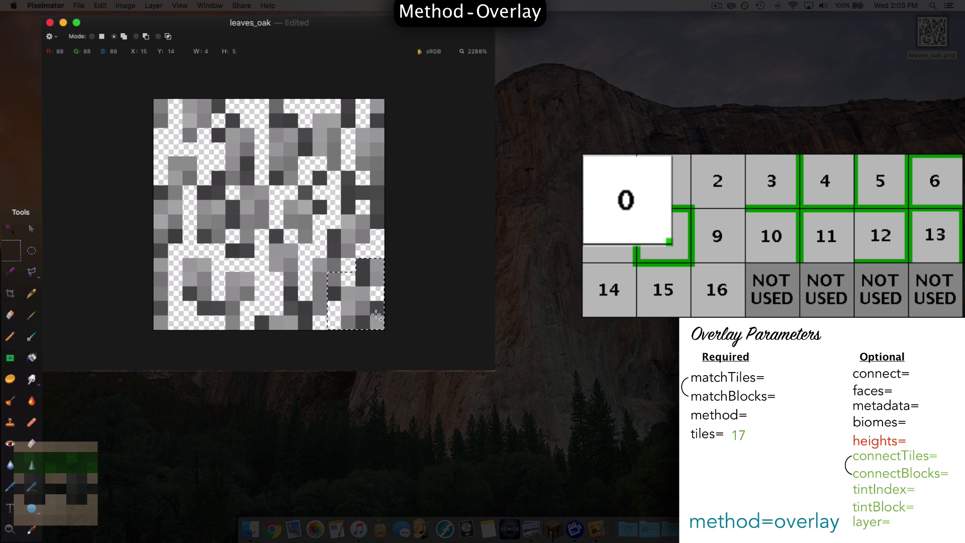
- Invert the selection to clear all but the corner, and export as PNG named 0 on the Desktop
click(99, 5)
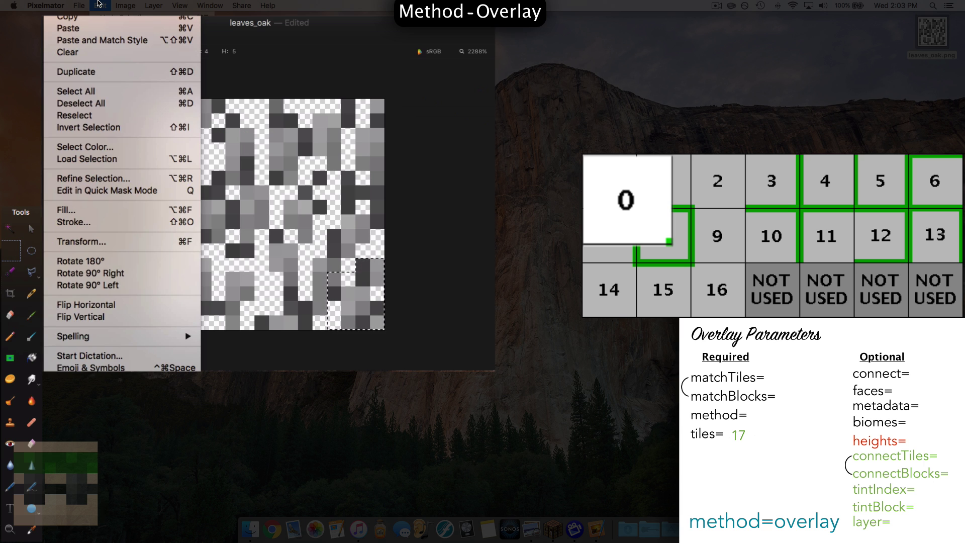
click(92, 130)
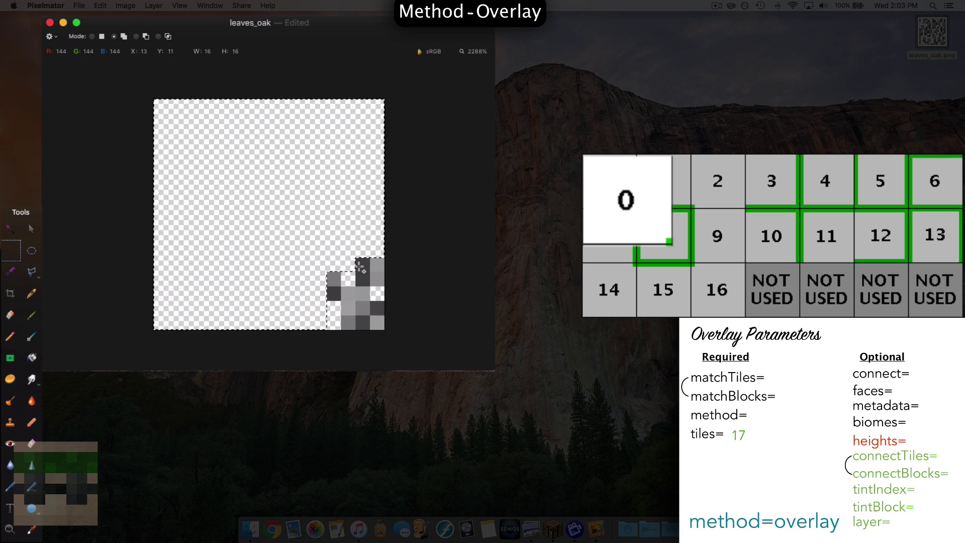
click(79, 5)
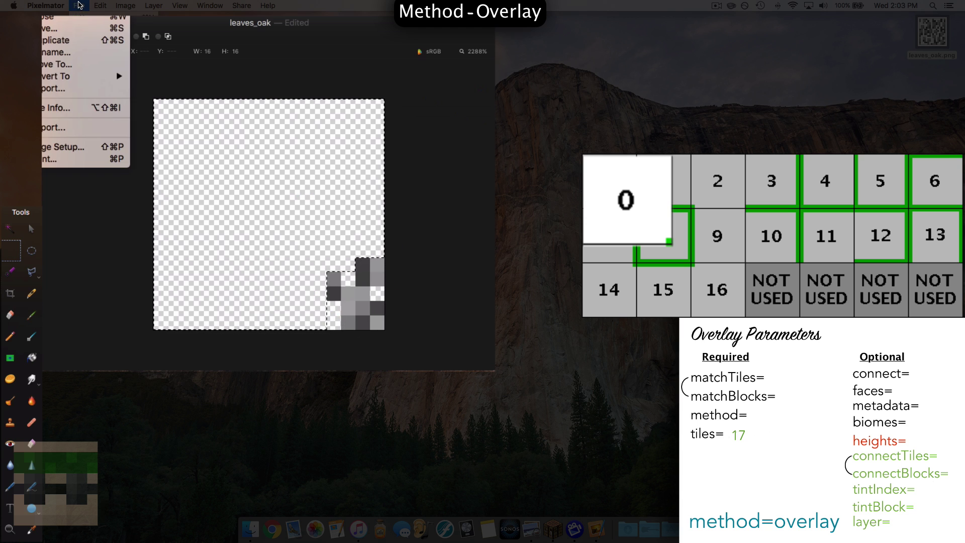
click(50, 88)
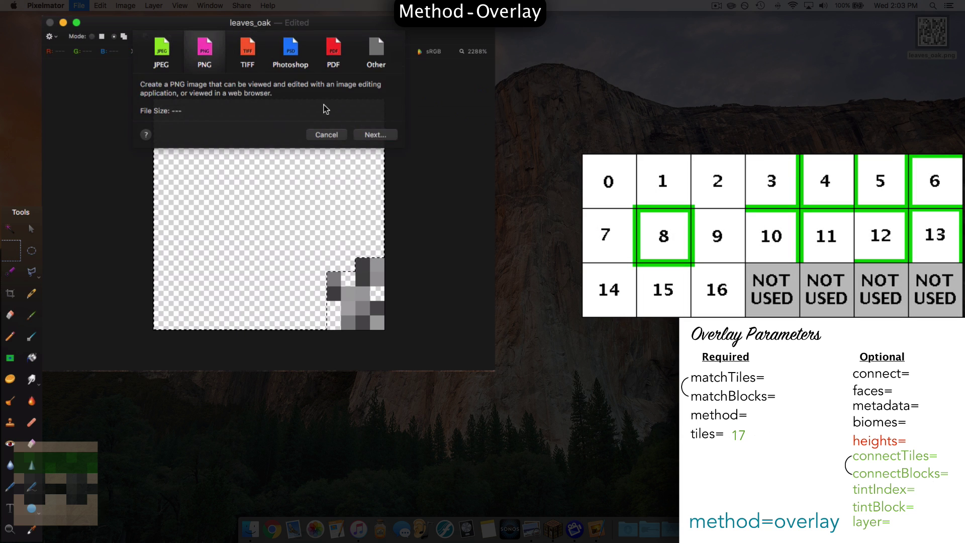
click(365, 134)
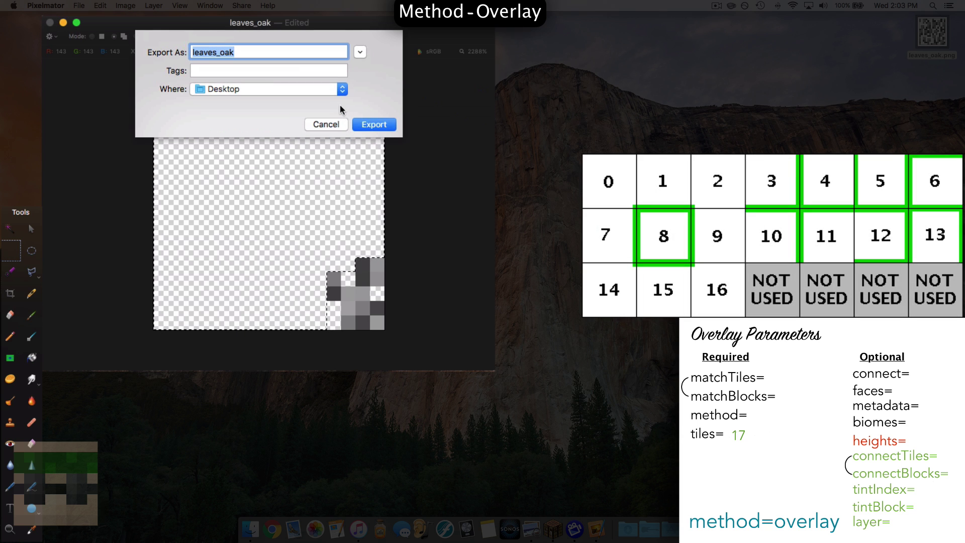
text(0)
click(374, 127)
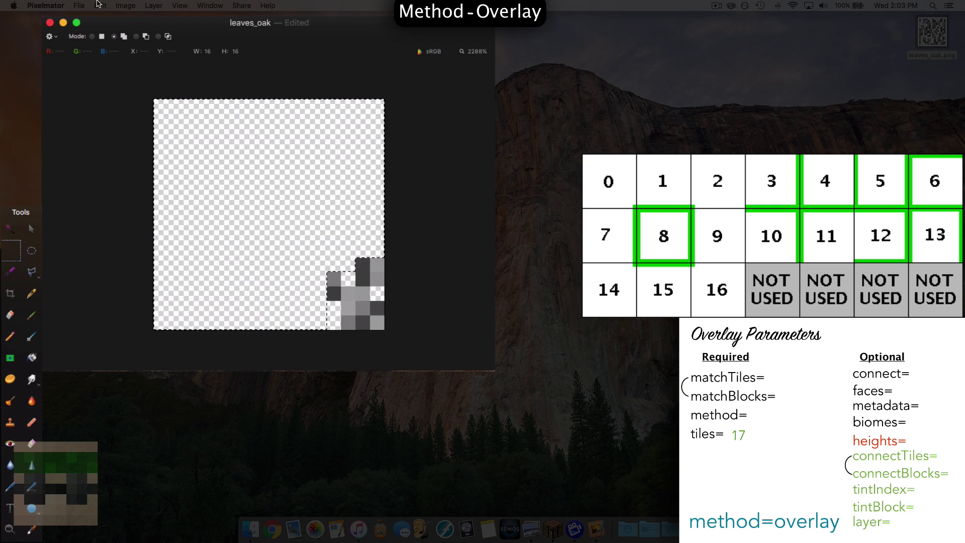
- Undo the clear to restore the leaves and select a ragged strip along the bottom rows
click(99, 6)
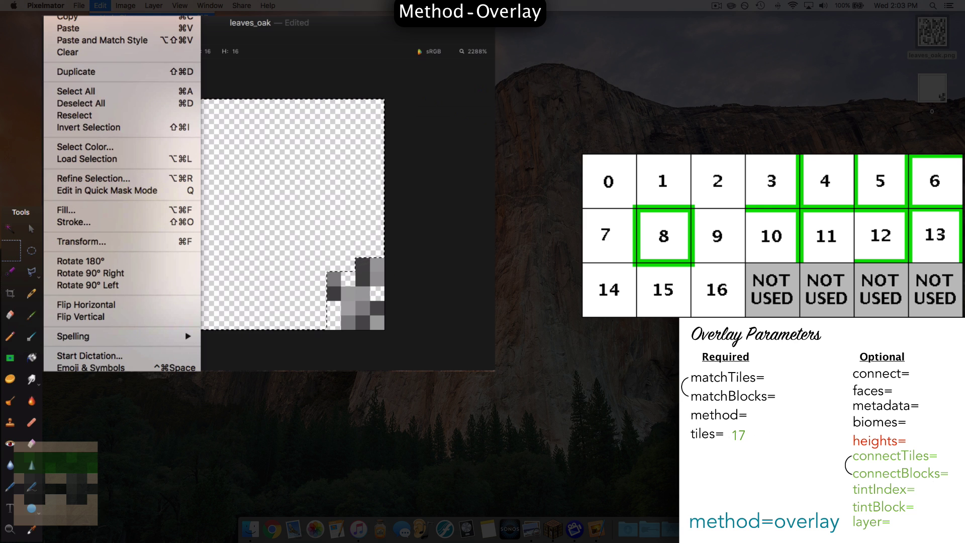
click(76, 17)
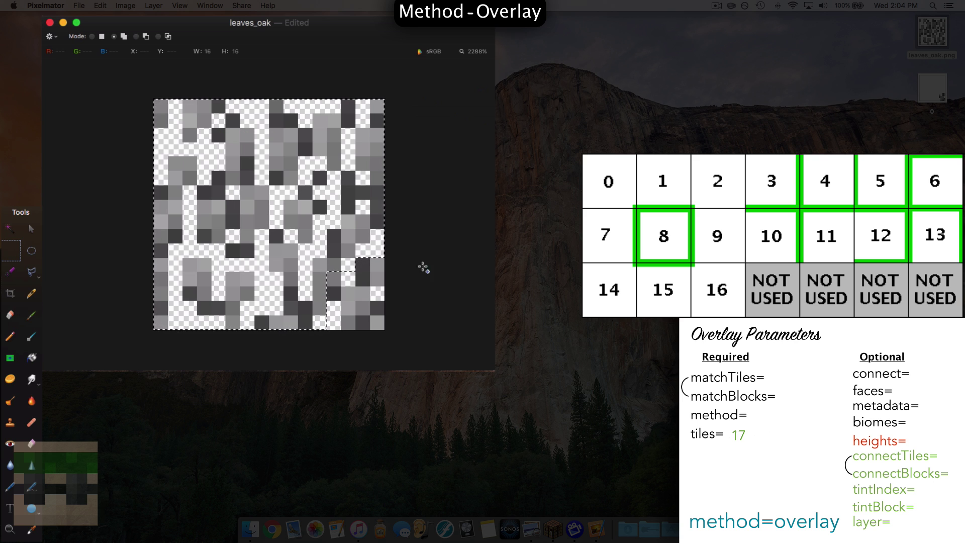
click(92, 36)
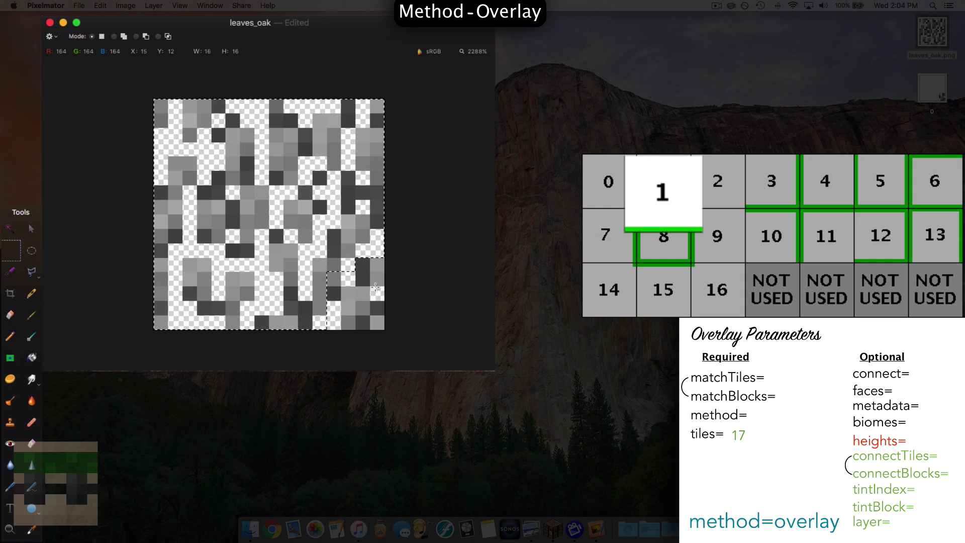
click(178, 274)
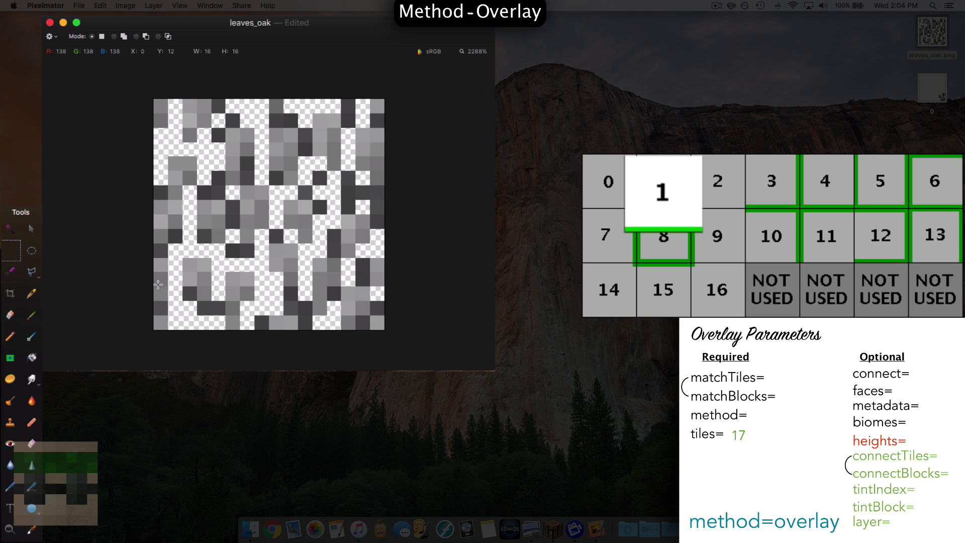
drag(156, 288, 388, 332)
key(shift)
drag(180, 266, 306, 296)
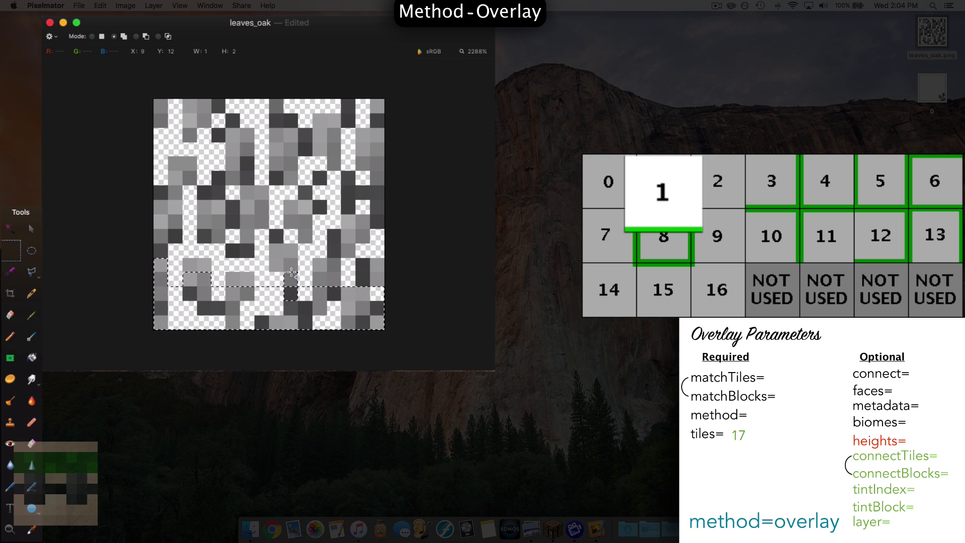
drag(285, 259, 368, 277)
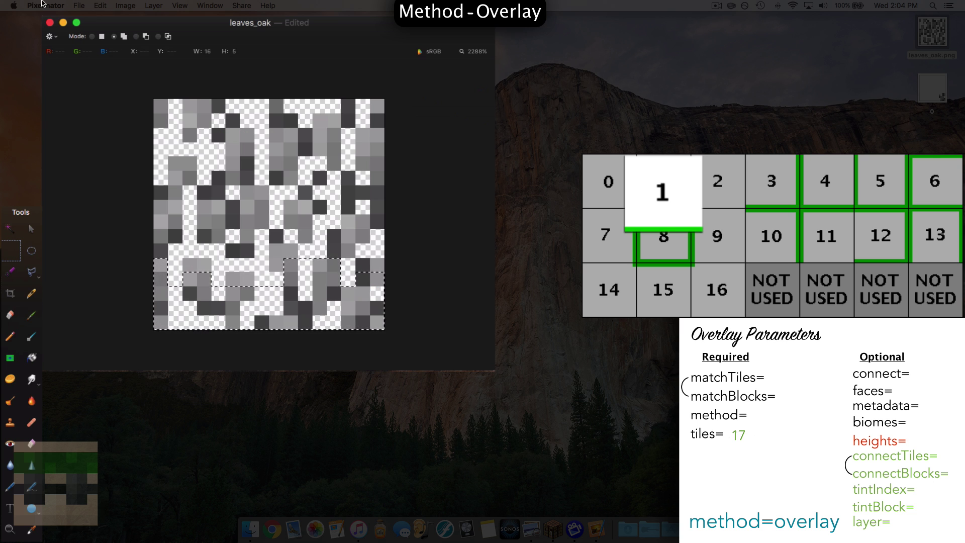
- Invert and delete everything above the strip, then export it as PNG named 1
click(100, 6)
click(112, 128)
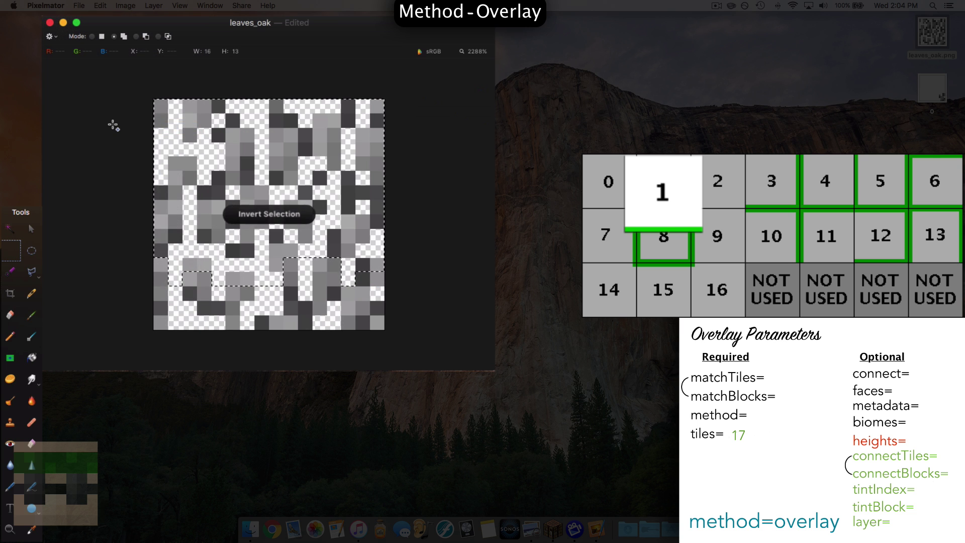
key(Delete)
click(79, 5)
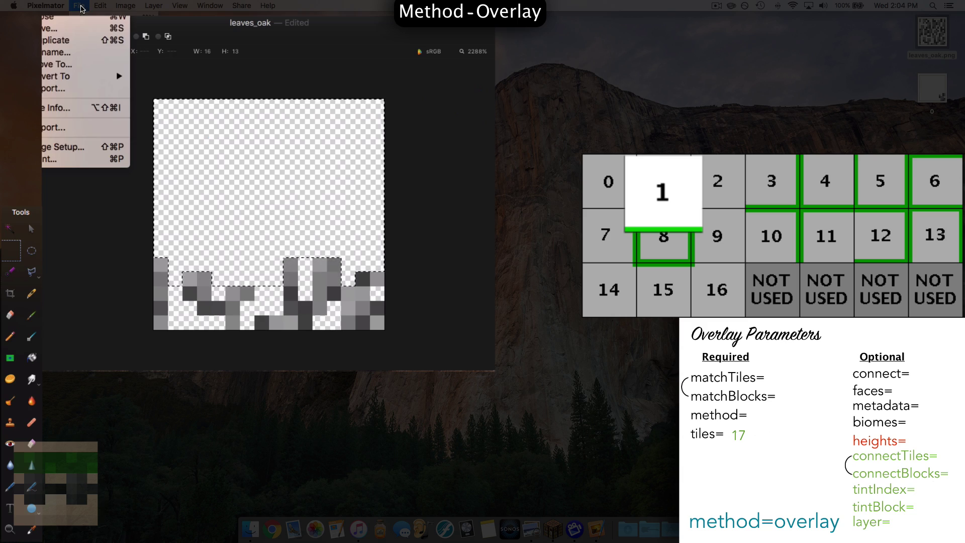
click(70, 88)
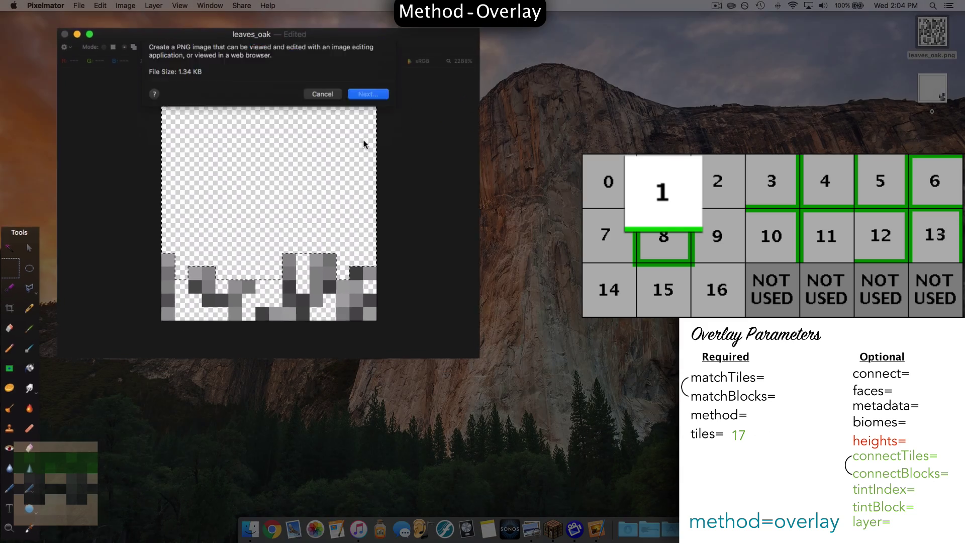
click(376, 83)
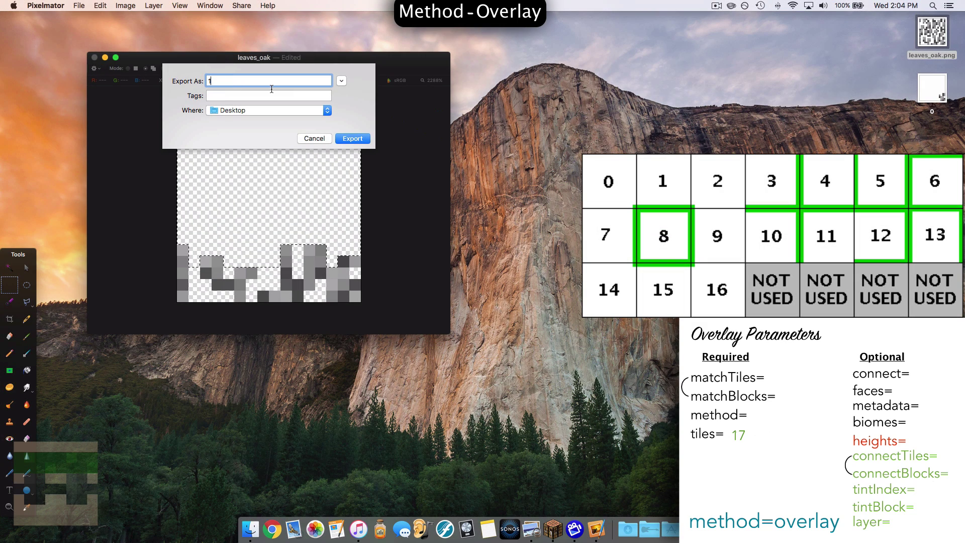
click(352, 138)
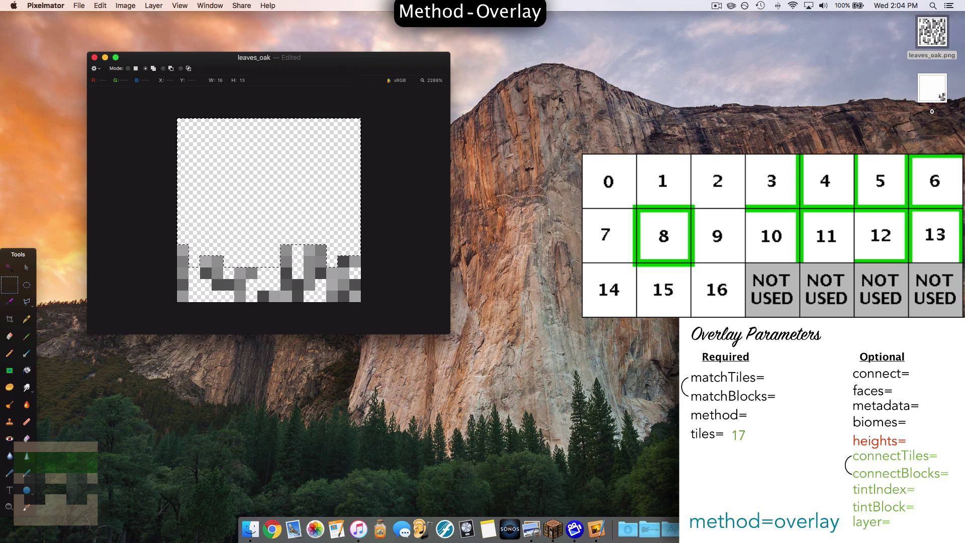
click(932, 32)
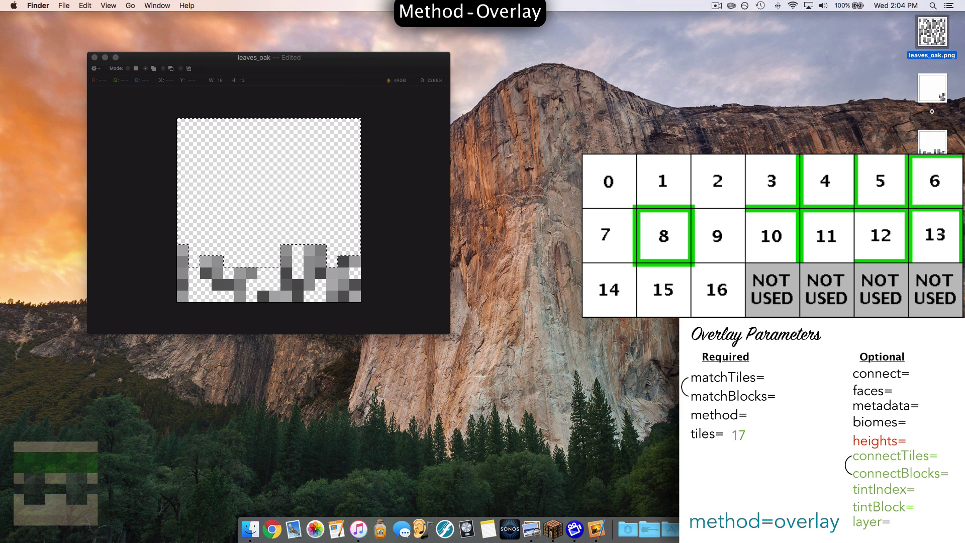
click(864, 152)
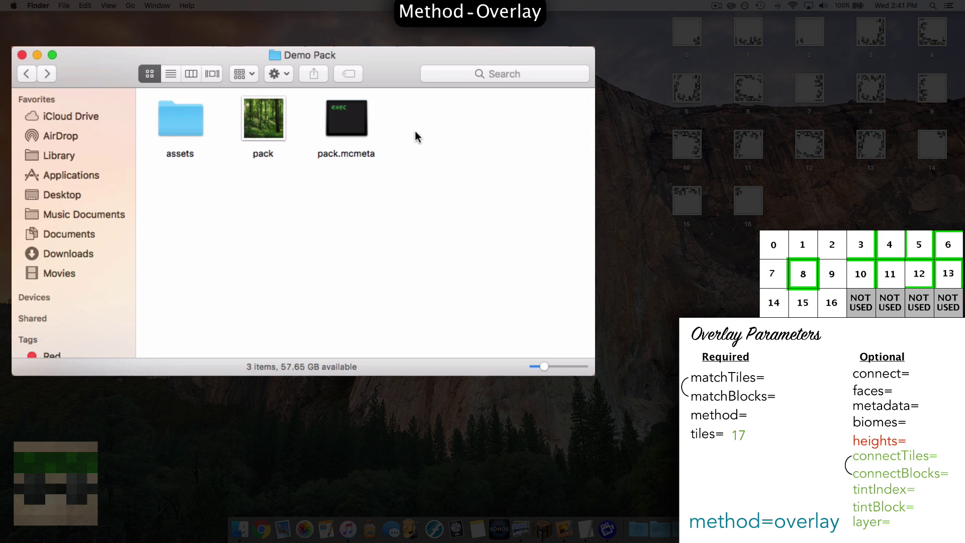
- Drill from Demo Pack through assets, minecraft and mcpatcher into the ctm folder
double_click(192, 125)
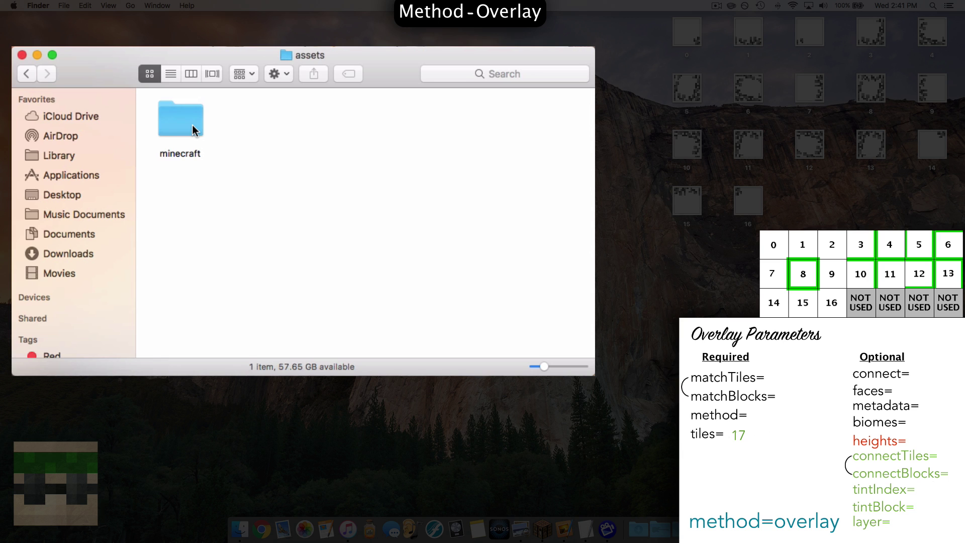
double_click(192, 125)
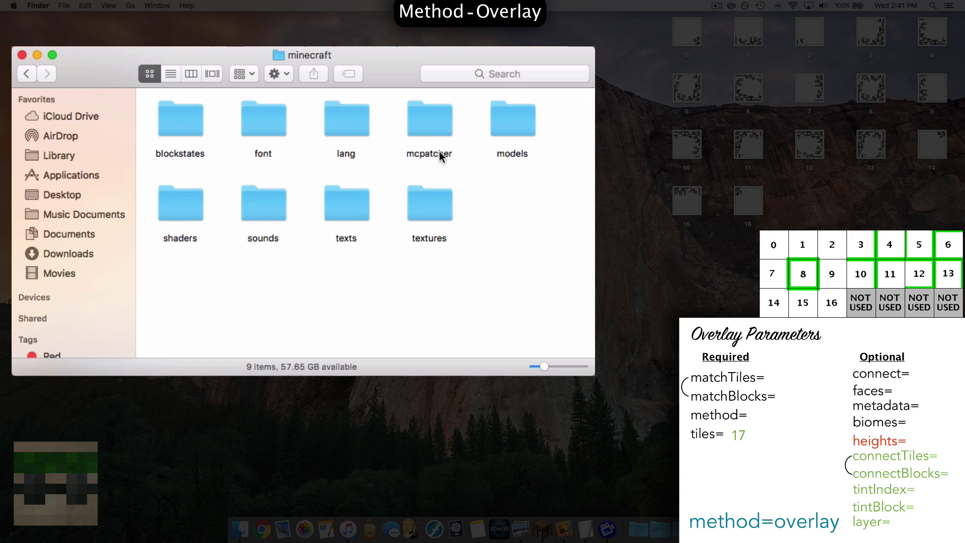
double_click(436, 134)
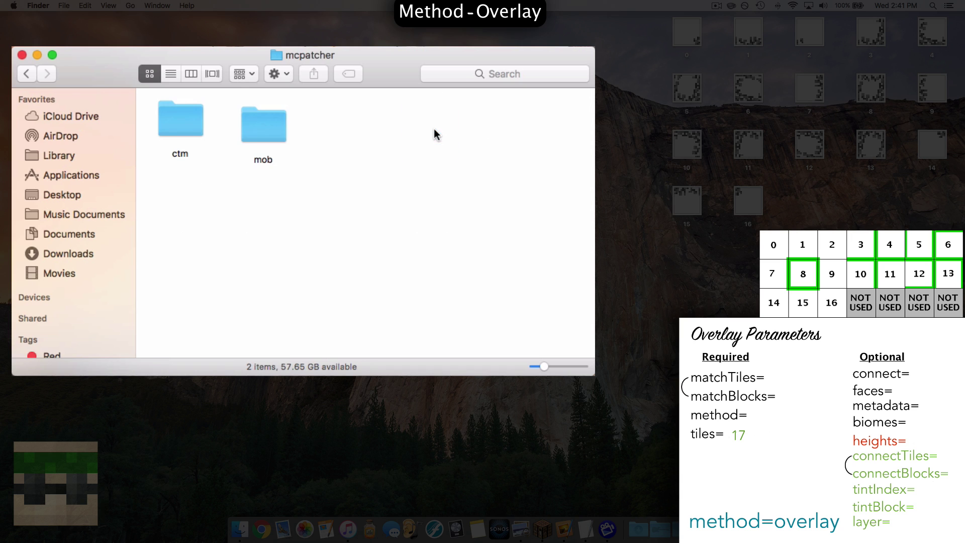
double_click(187, 141)
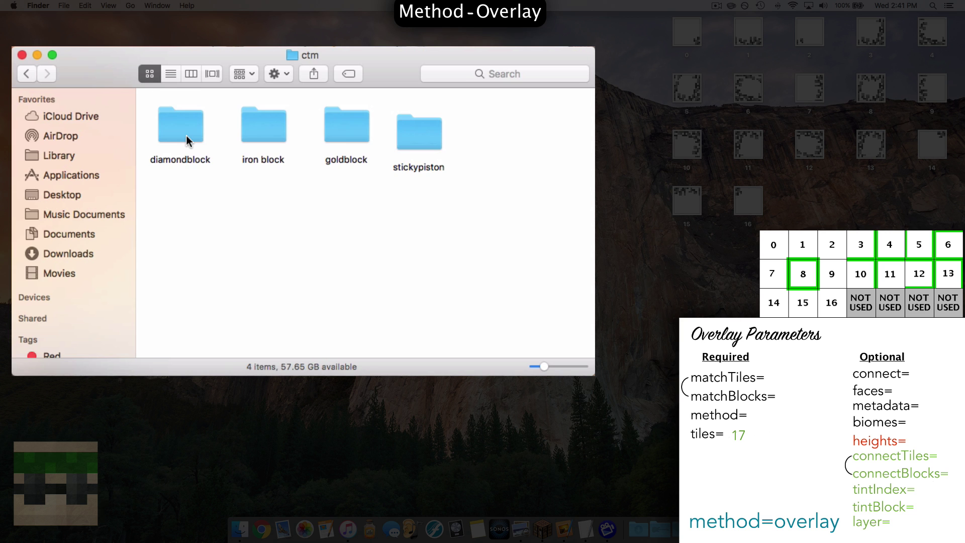
- Create a new folder named oakleaves inside ctm
right_click(491, 143)
click(515, 149)
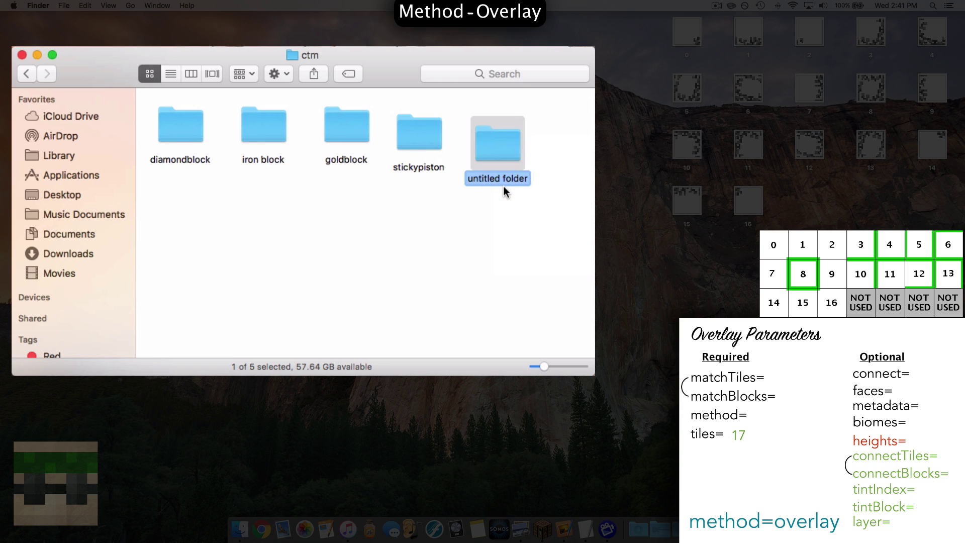
text(oakleaves)
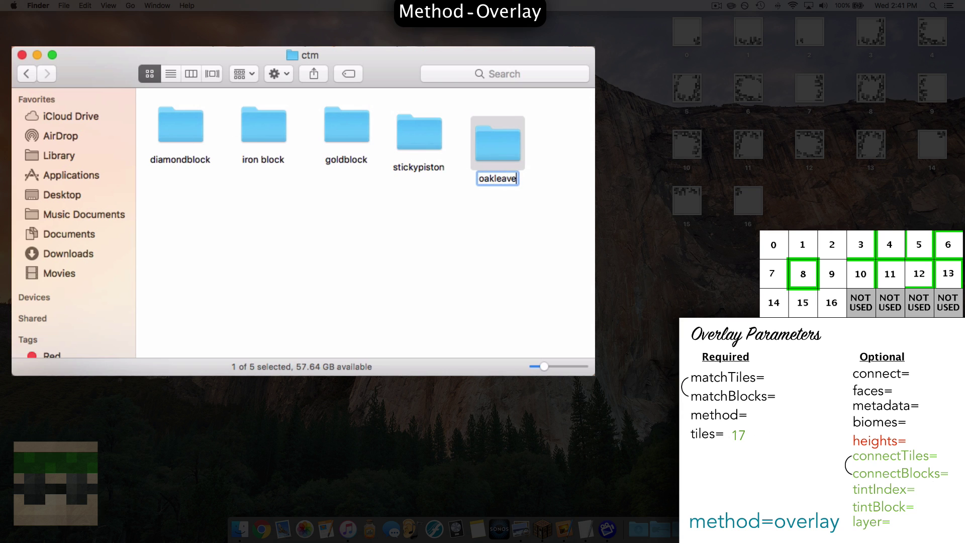
click(527, 202)
click(514, 155)
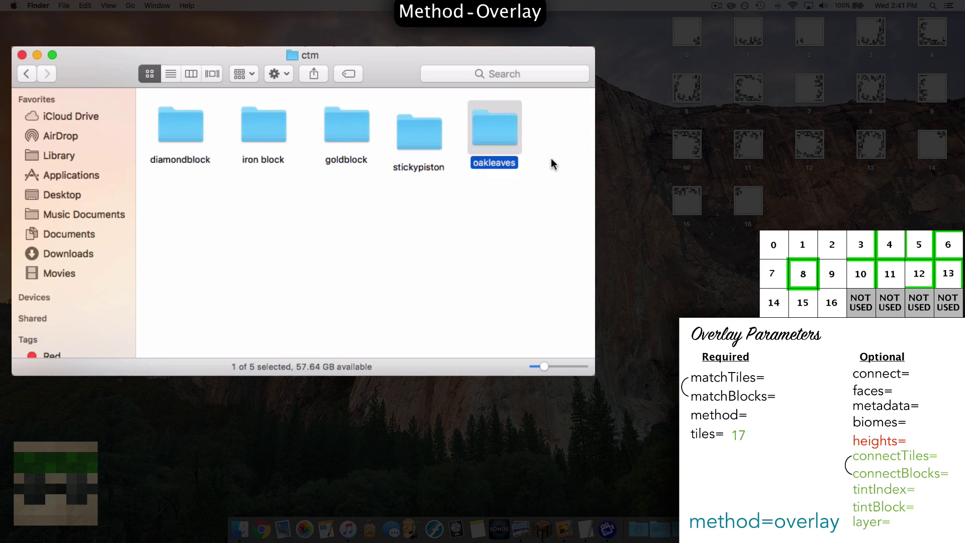
click(551, 162)
- Move the numbered tile PNGs 0–16 from the desktop into the oakleaves folder
double_click(510, 136)
drag(655, 237, 571, 224)
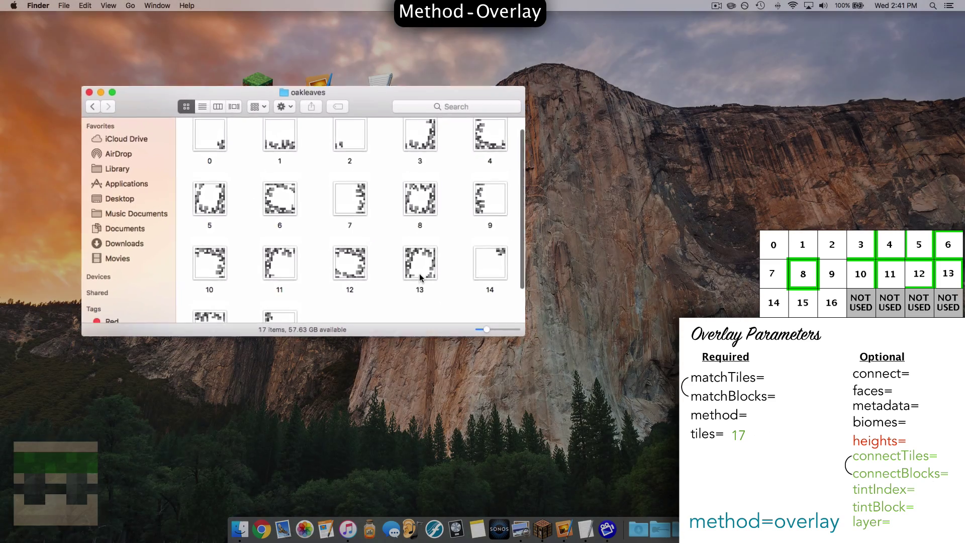
scroll(405, 270, down, 2)
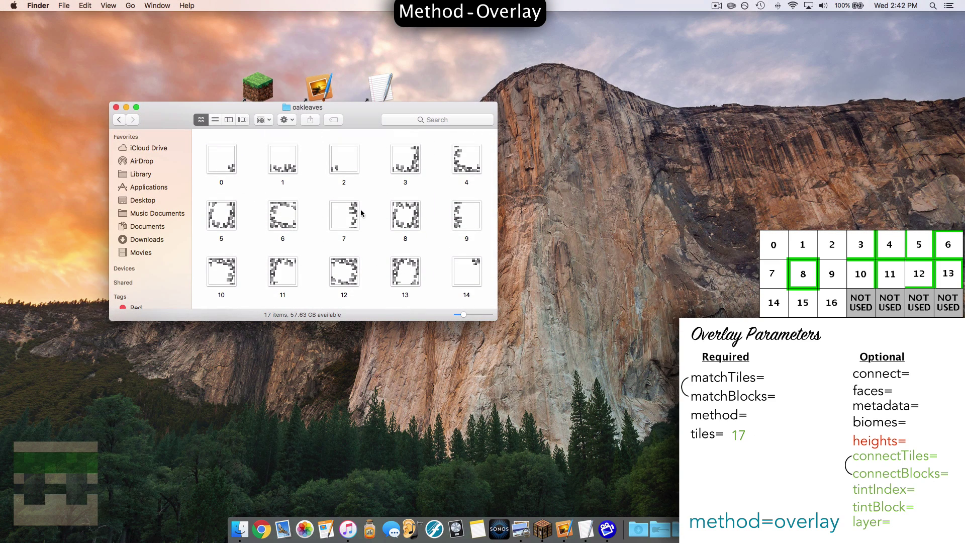
- Launch TextEdit and create a new document set to plain text
double_click(380, 92)
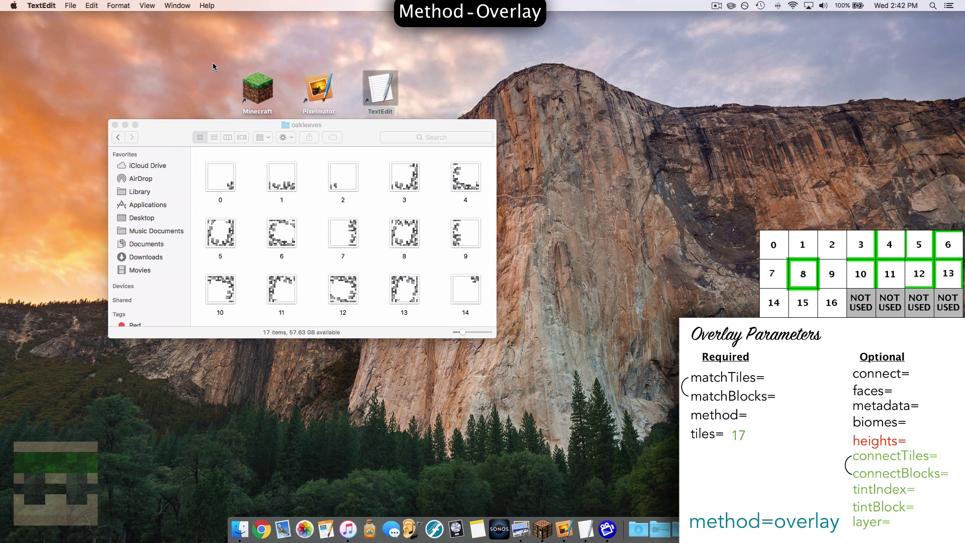
click(70, 6)
click(73, 17)
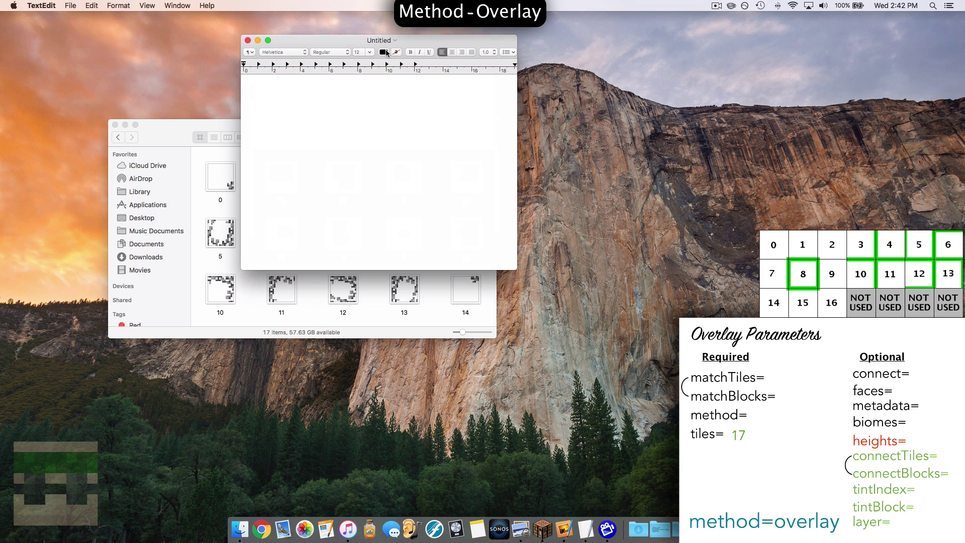
drag(401, 43, 354, 41)
click(119, 5)
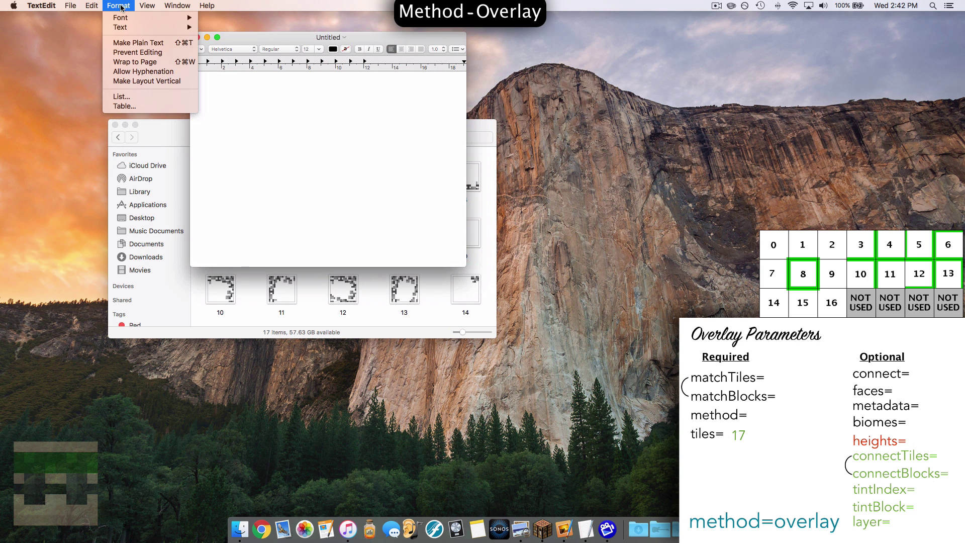
click(133, 43)
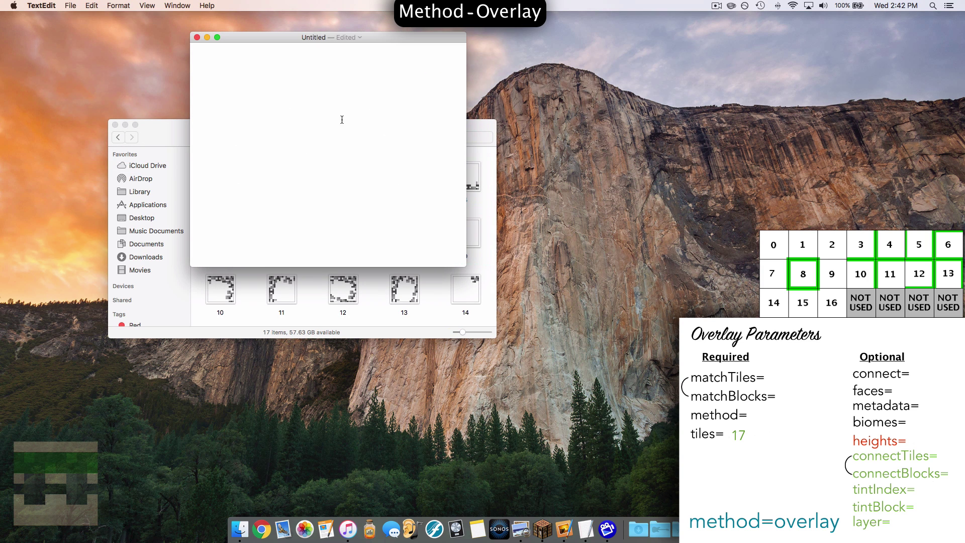
- Keep the Western (Windows Latin 1) HTML encoding in TextEdit Preferences, then close them
click(40, 6)
click(48, 34)
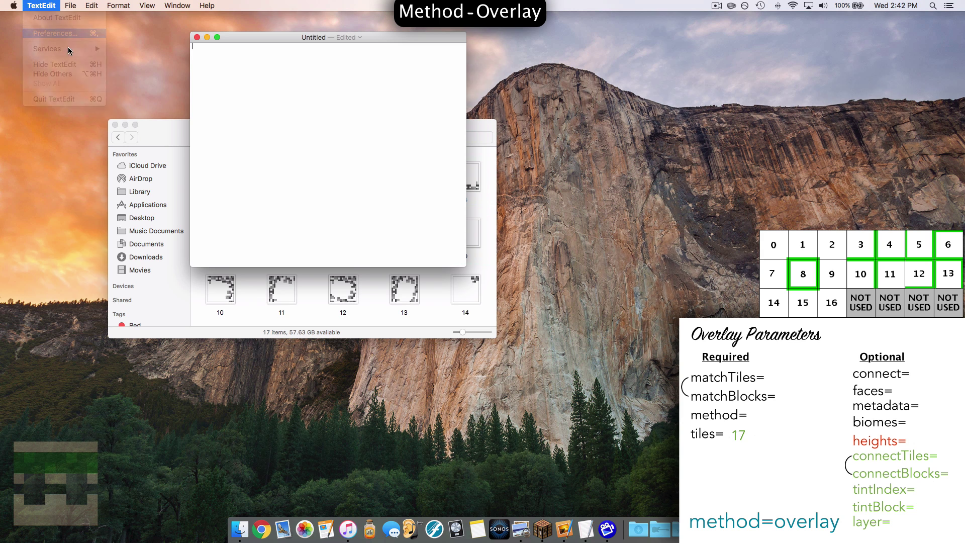
click(233, 308)
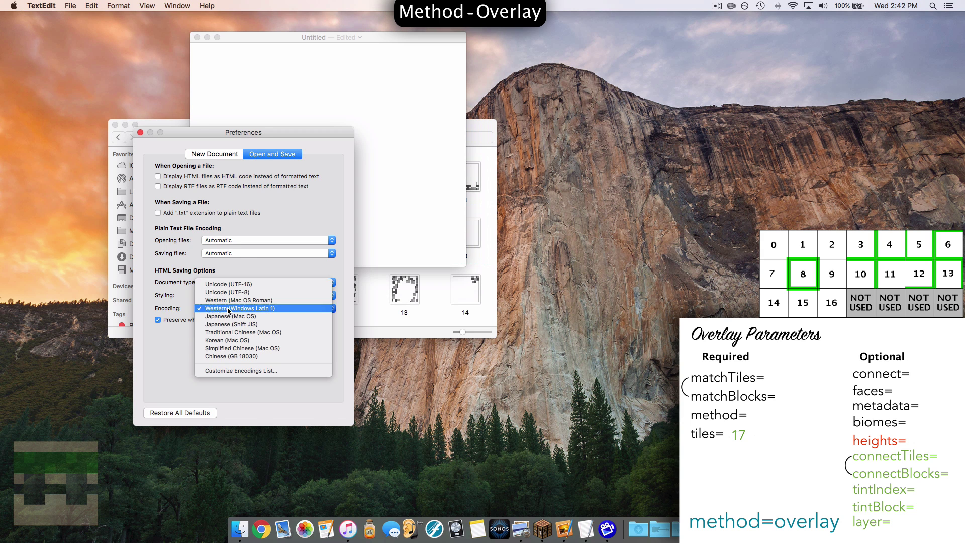
click(246, 308)
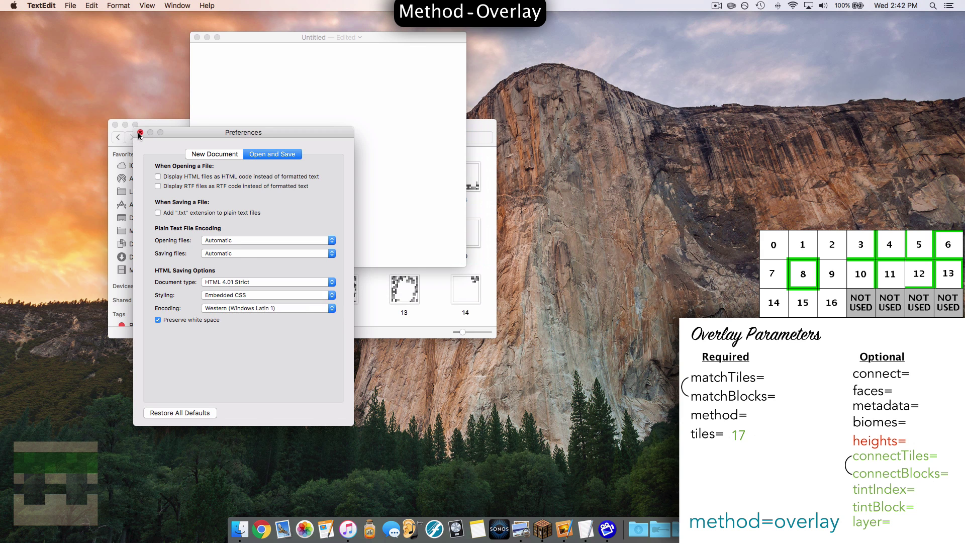
click(140, 133)
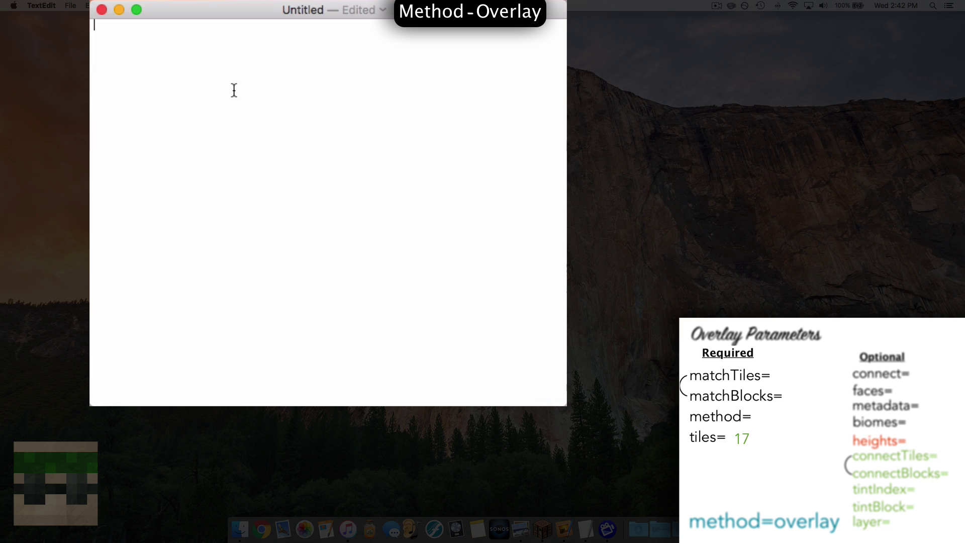
- Type matchBlocks= on the first line, then switch to Minecraft to find block ids
text(matchBlocks)
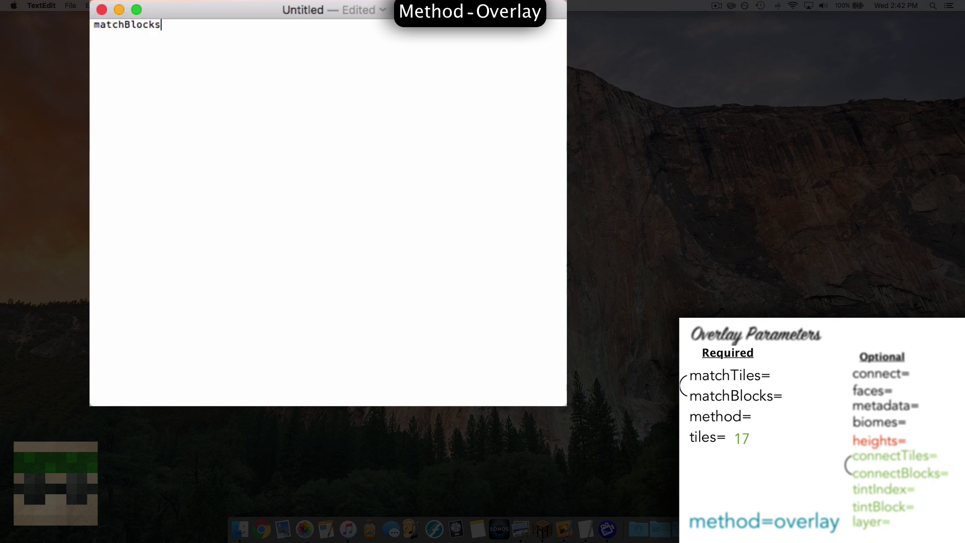
text(=)
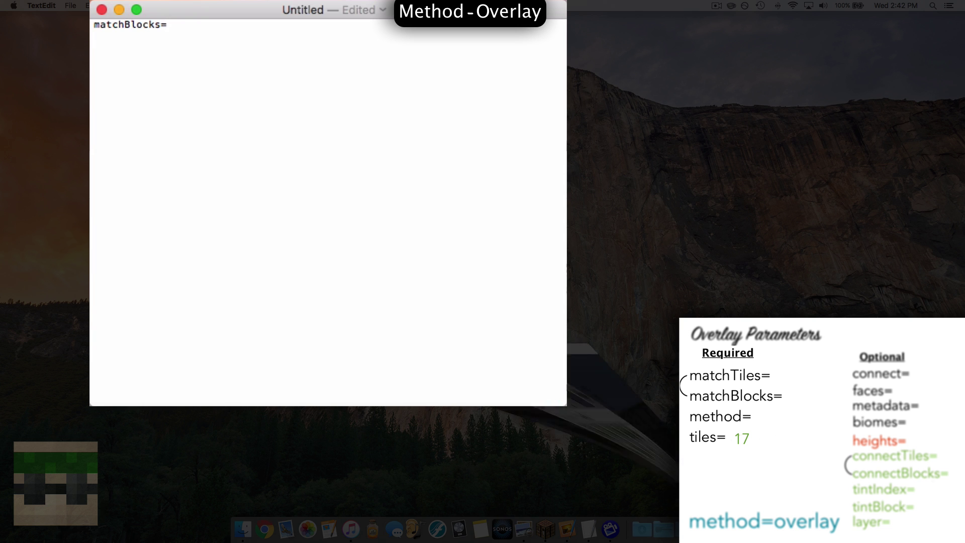
key(super+Tab)
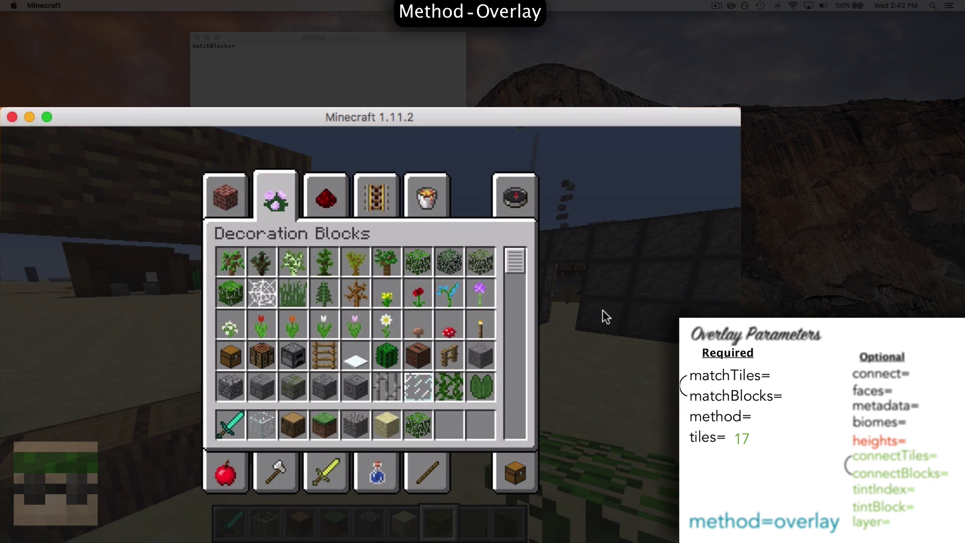
- Check the Sandstone block ID in Minecraft's creative inventory under Decoration Blocks
key(e)
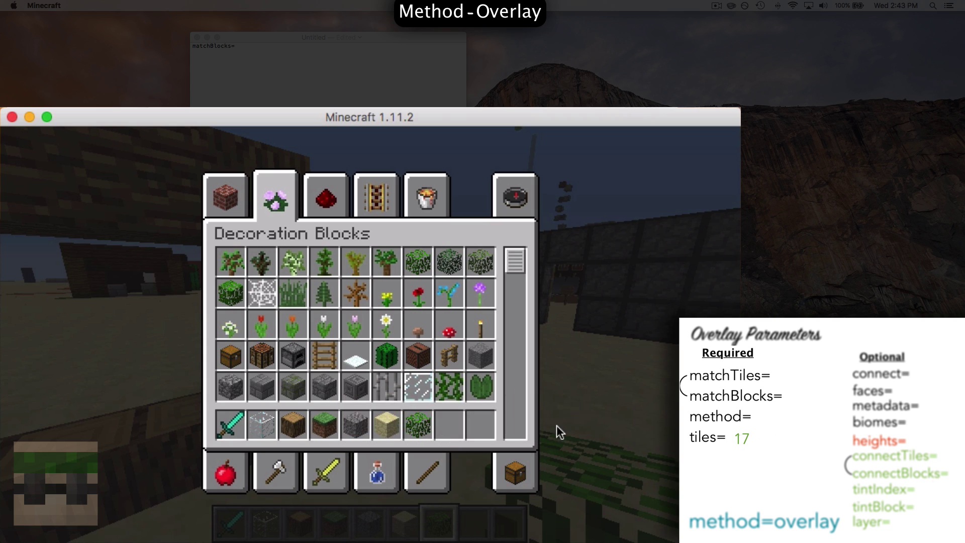
key(e)
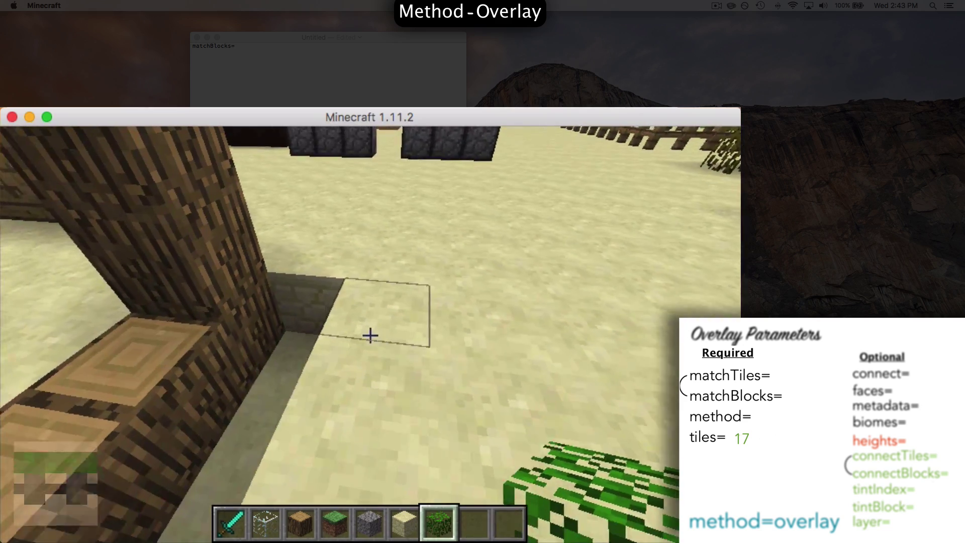
key(e)
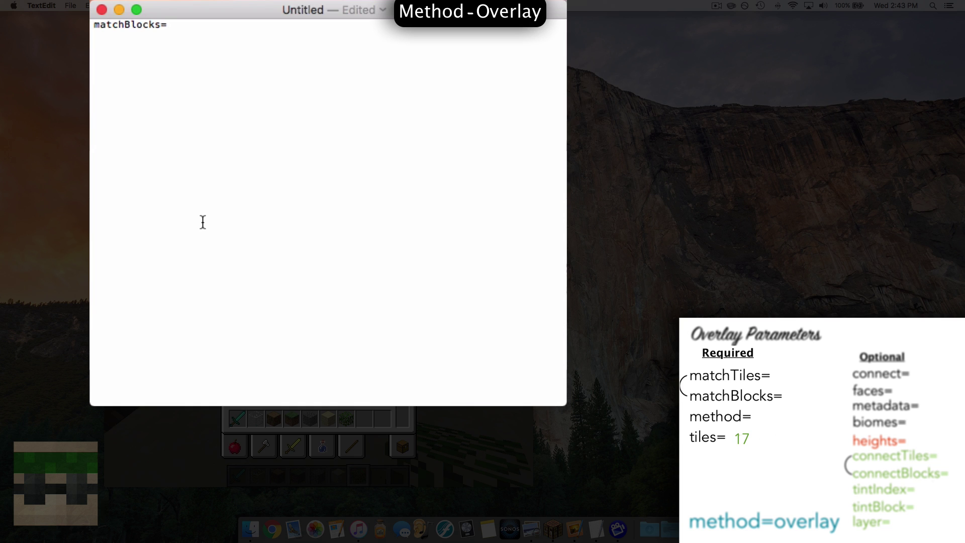
- Complete the properties file with matchBlocks=17 24, method=overlay and tiles=0-16 lines
text(17 24)
key(BackSpace)
key(Return)
text(method=overlay)
key(Return)
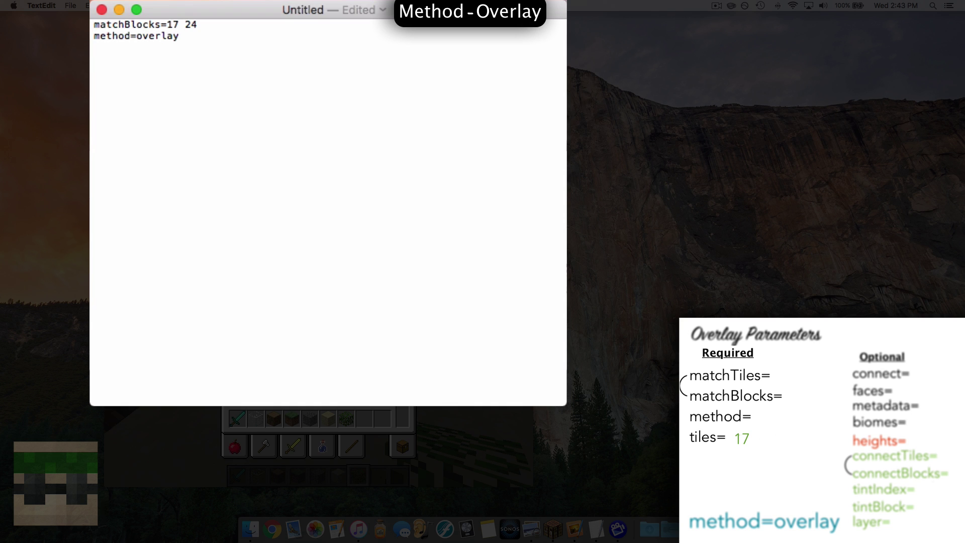
text(tiles=0-16)
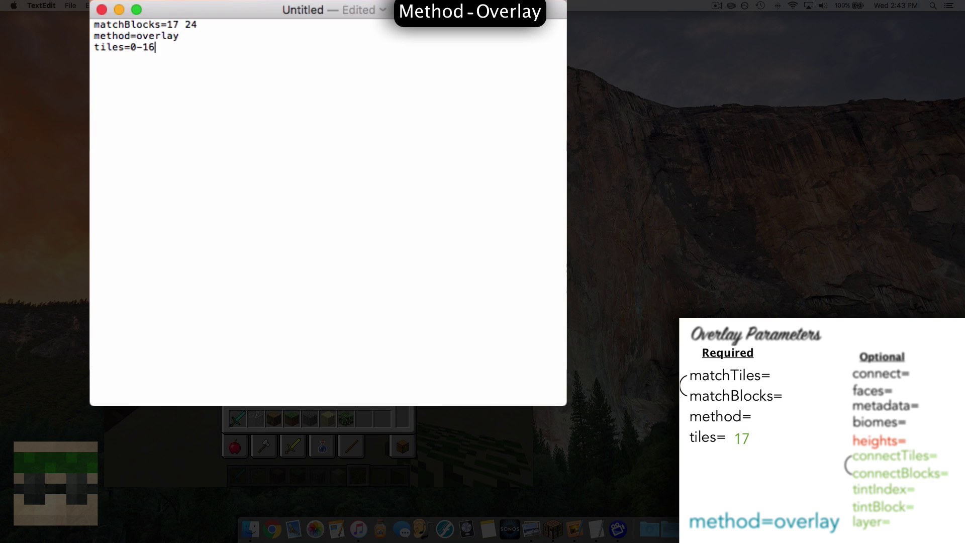